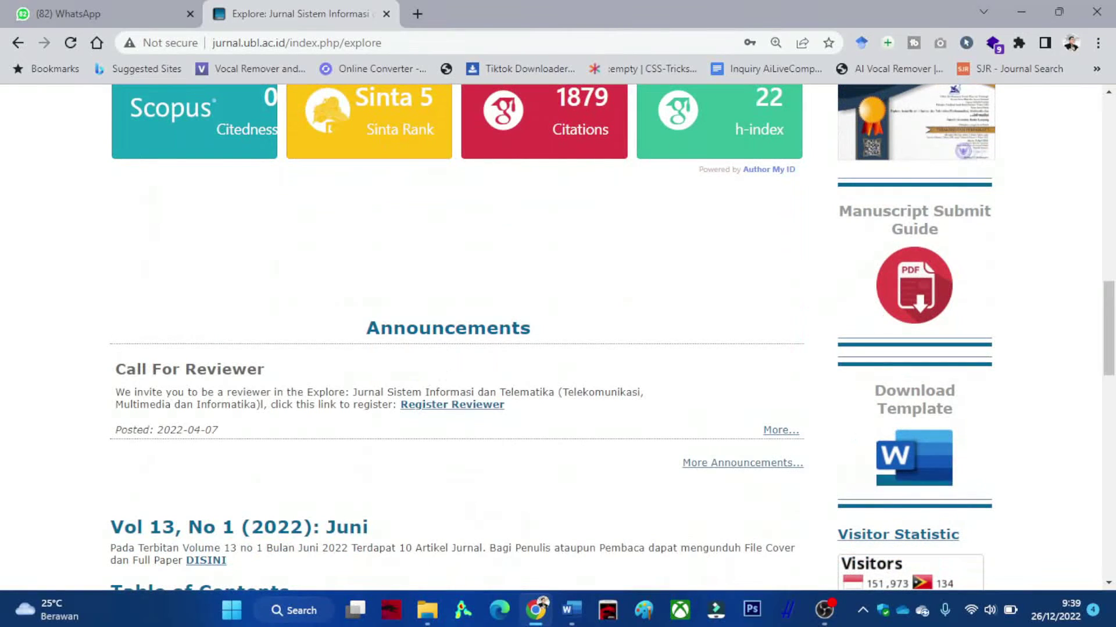
Download the Explore journal's Word article template from the homepage sidebar.
scroll(558, 337, "down", 1)
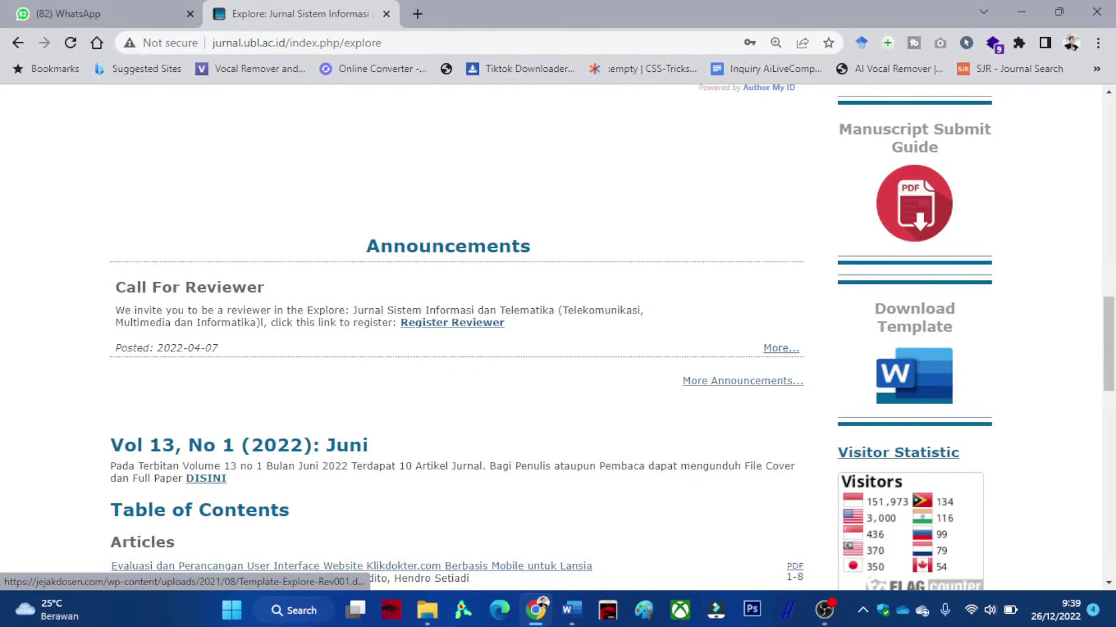
left_click(914, 376)
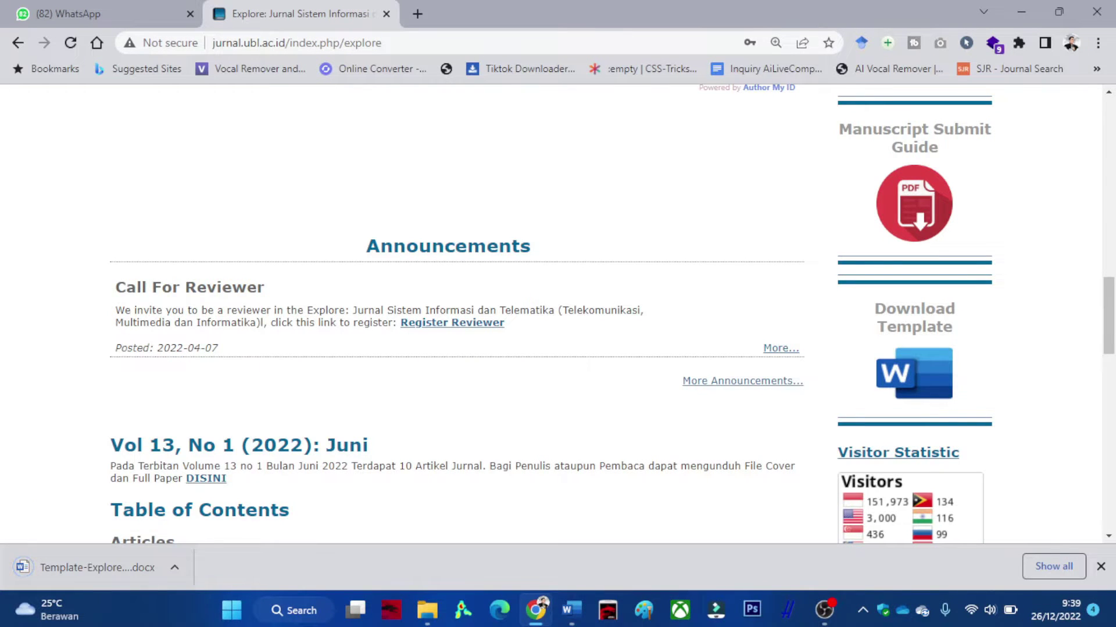
Review Template-Explore-Rev001 (6).docx in Word, then return to the journal website.
left_click(97, 567)
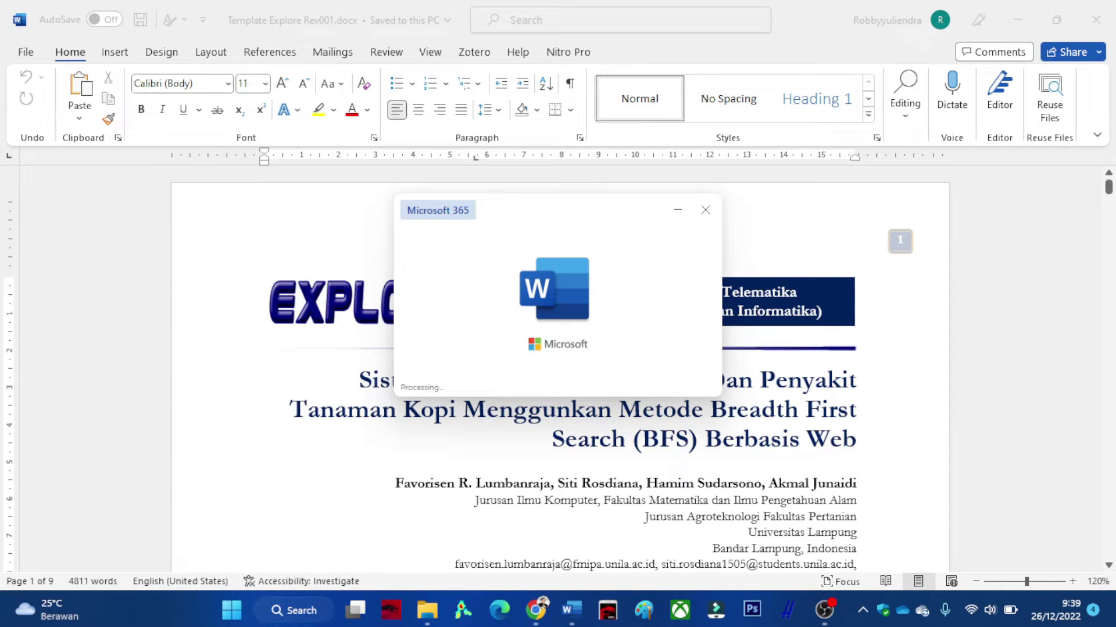
scroll(562, 340, "down", 3)
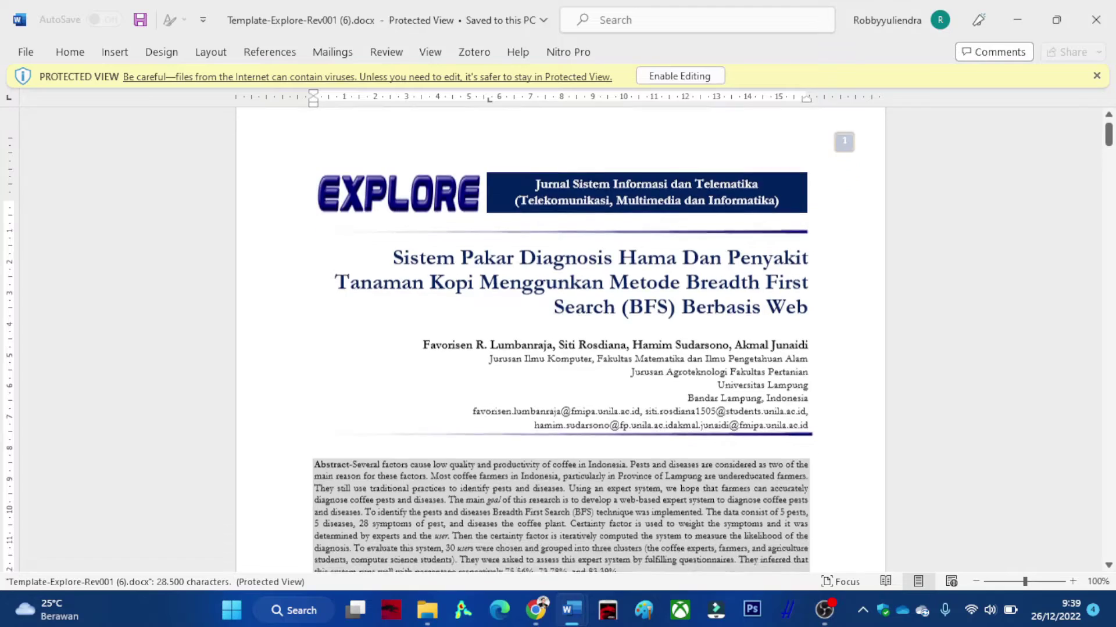
scroll(562, 340, "down", 10)
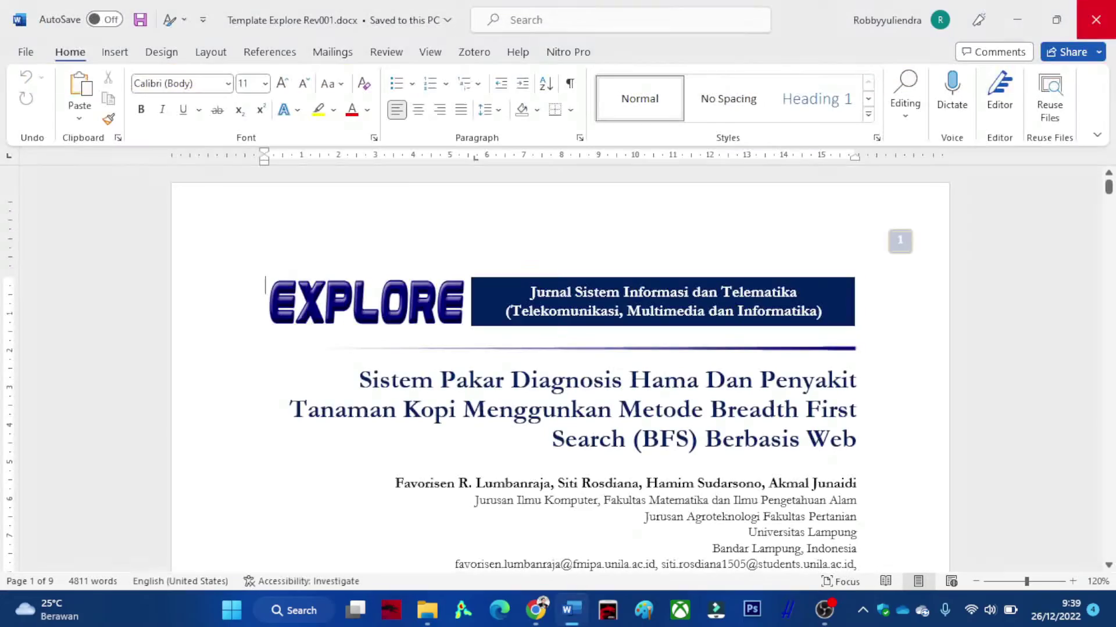
left_click(535, 610)
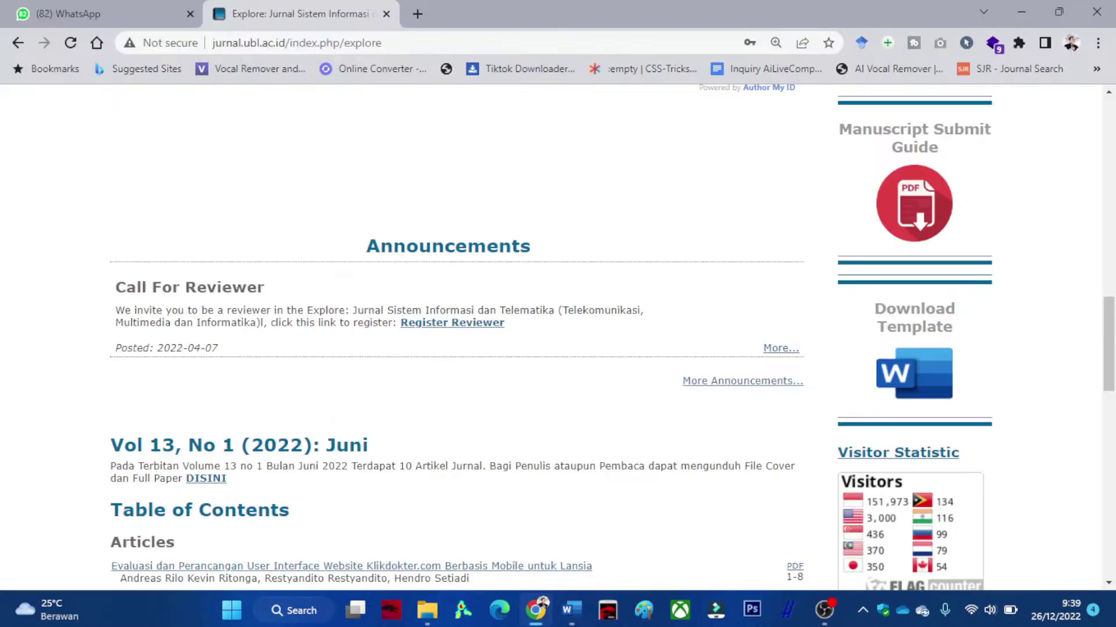
Look over the Explore journal homepage and go to its Register page.
scroll(558, 337, "up", 15)
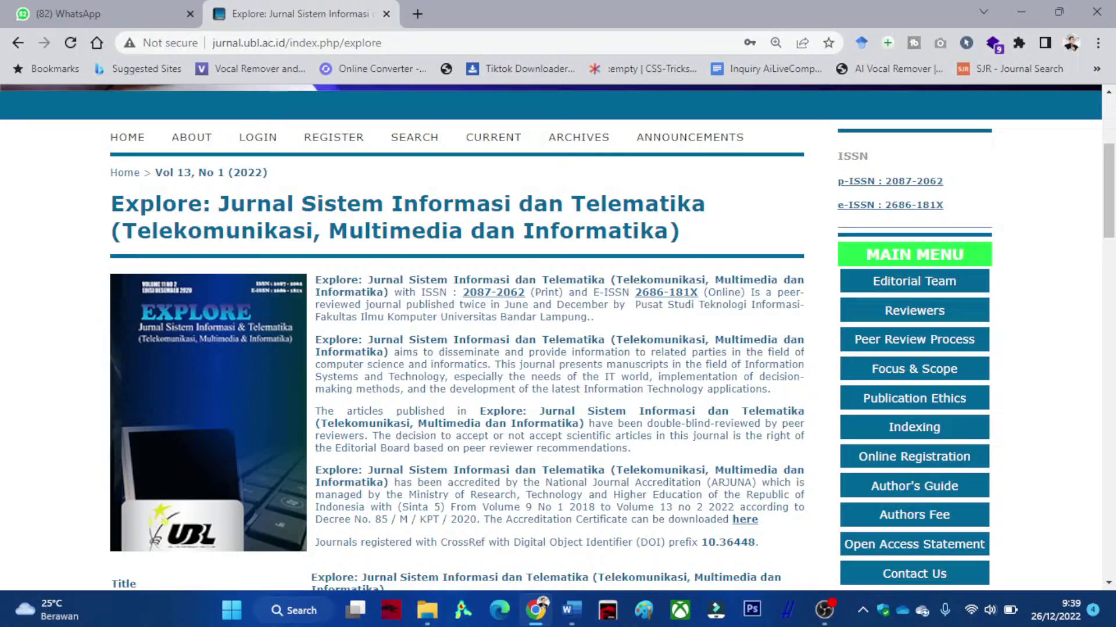
scroll(666, 456, "up", 3)
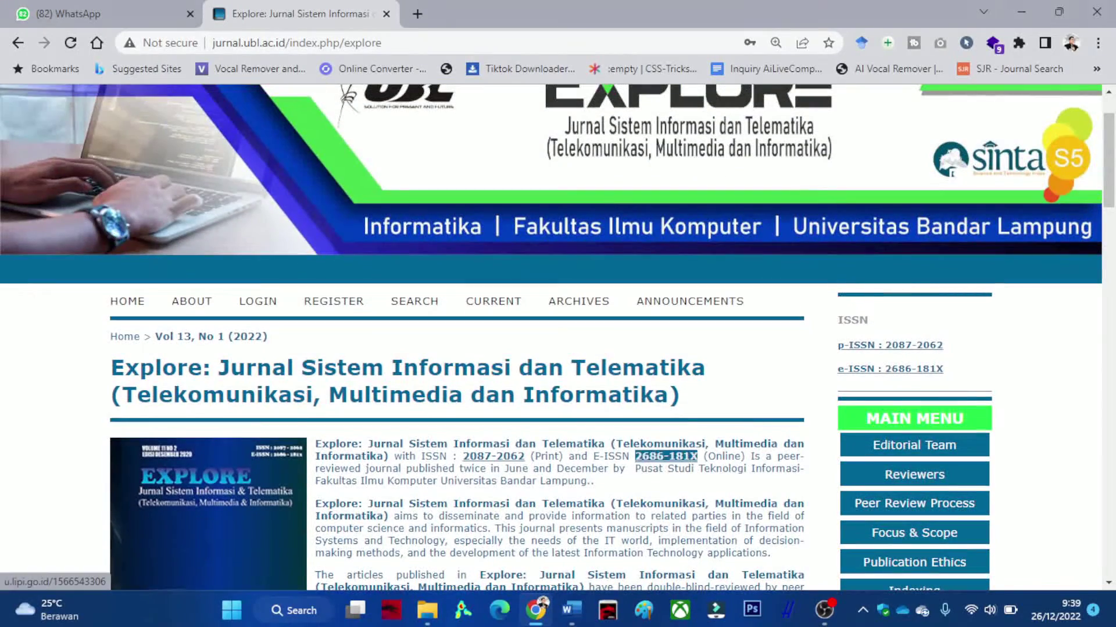
scroll(333, 300, "down", 10)
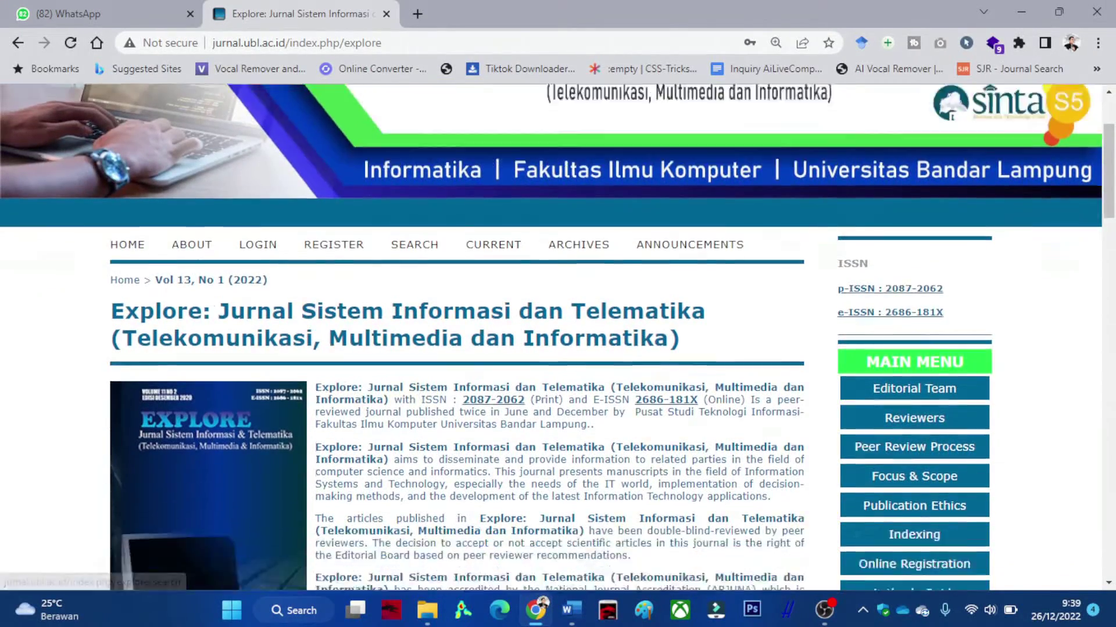
scroll(456, 337, "up", 9)
scroll(456, 337, "down", 12)
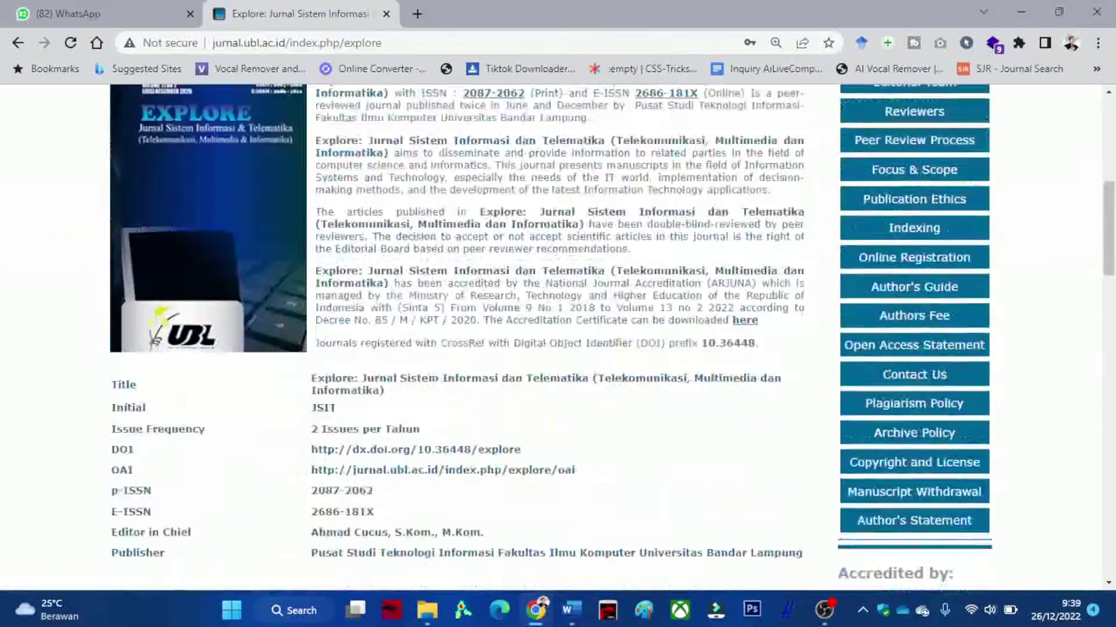
scroll(456, 337, "down", 12)
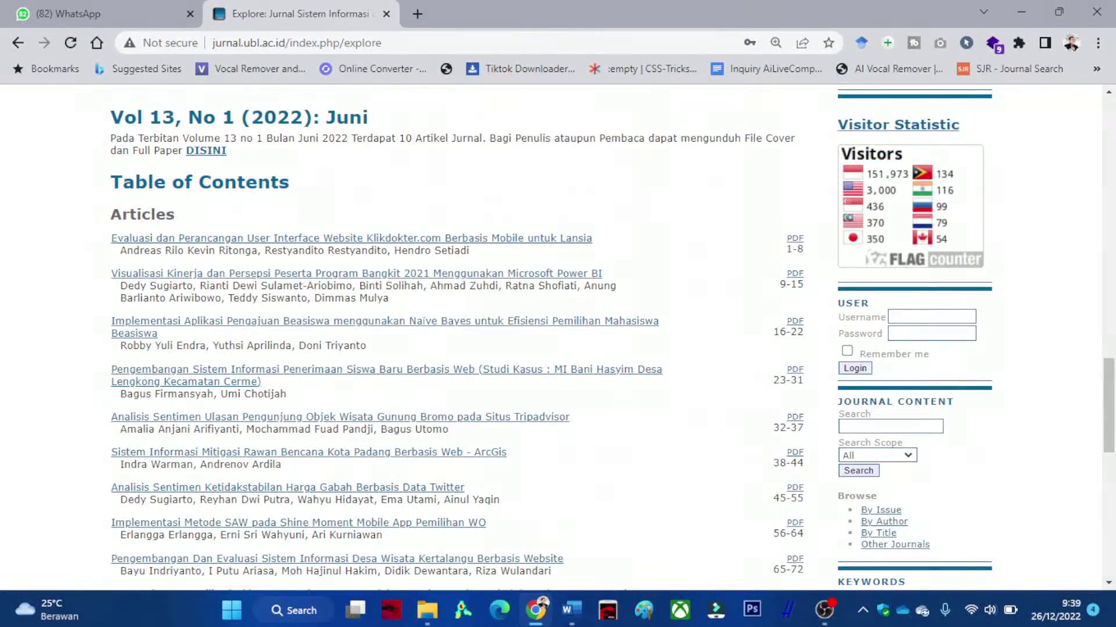
scroll(386, 375, "up", 15)
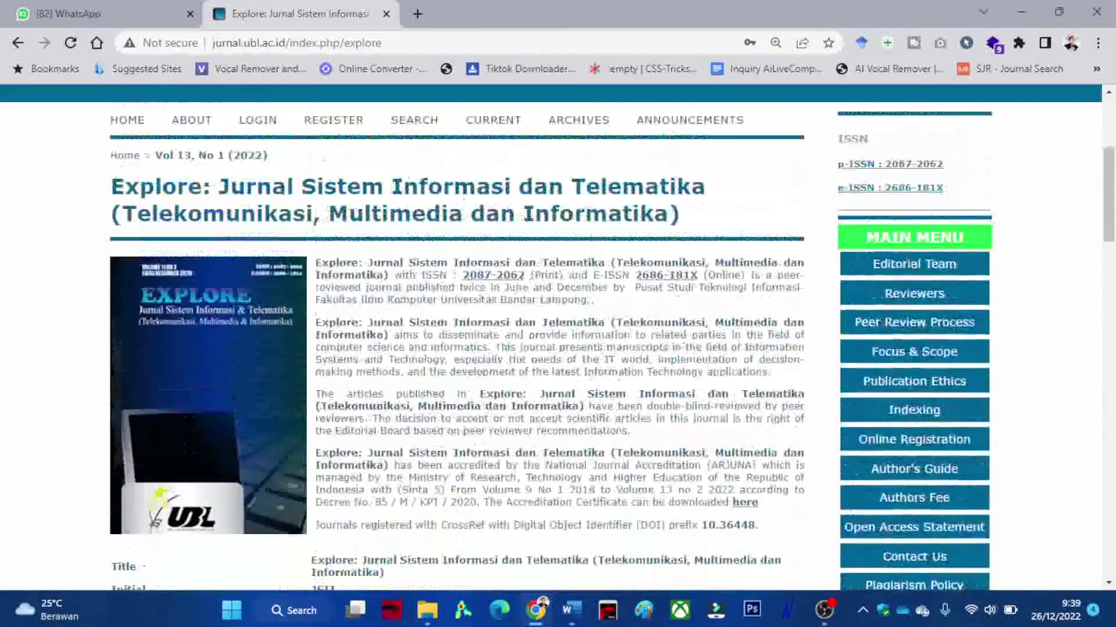
scroll(349, 378, "up", 5)
left_click(333, 383)
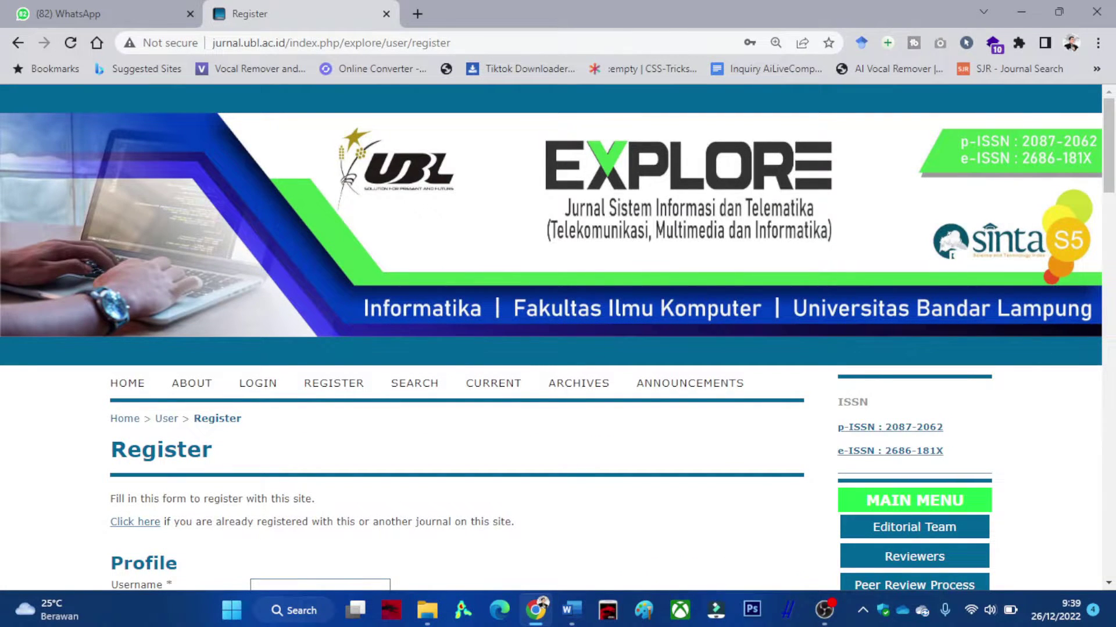
Fill in the Username field from the saved browser suggestion.
scroll(557, 336, "down", 4)
scroll(556, 337, "down", 2)
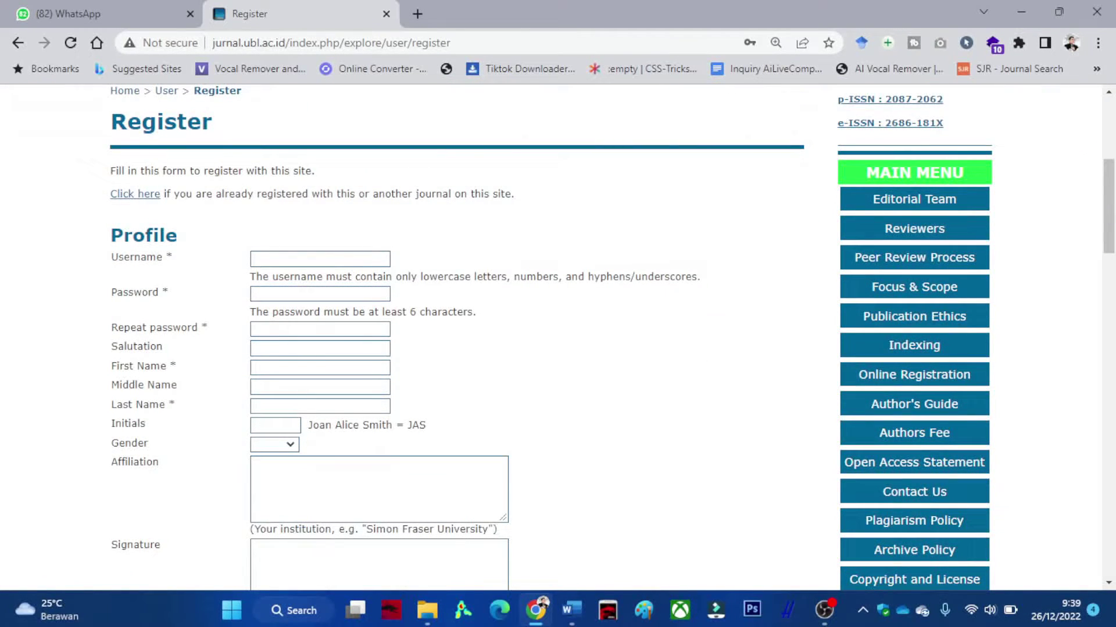
left_click(320, 259)
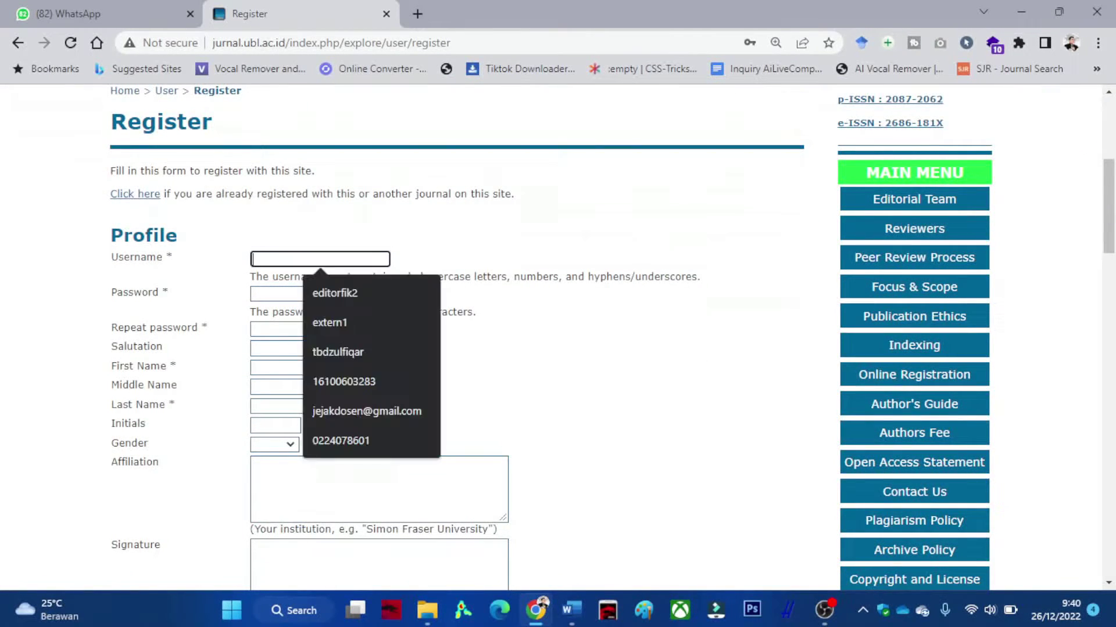
type("ma")
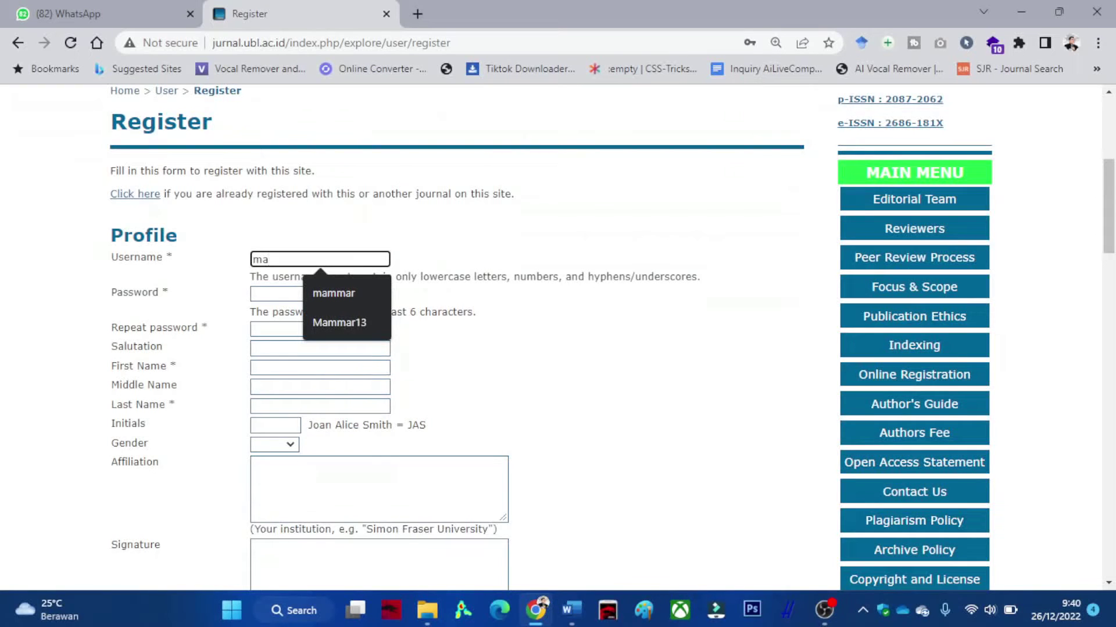
key("Down")
key("Return")
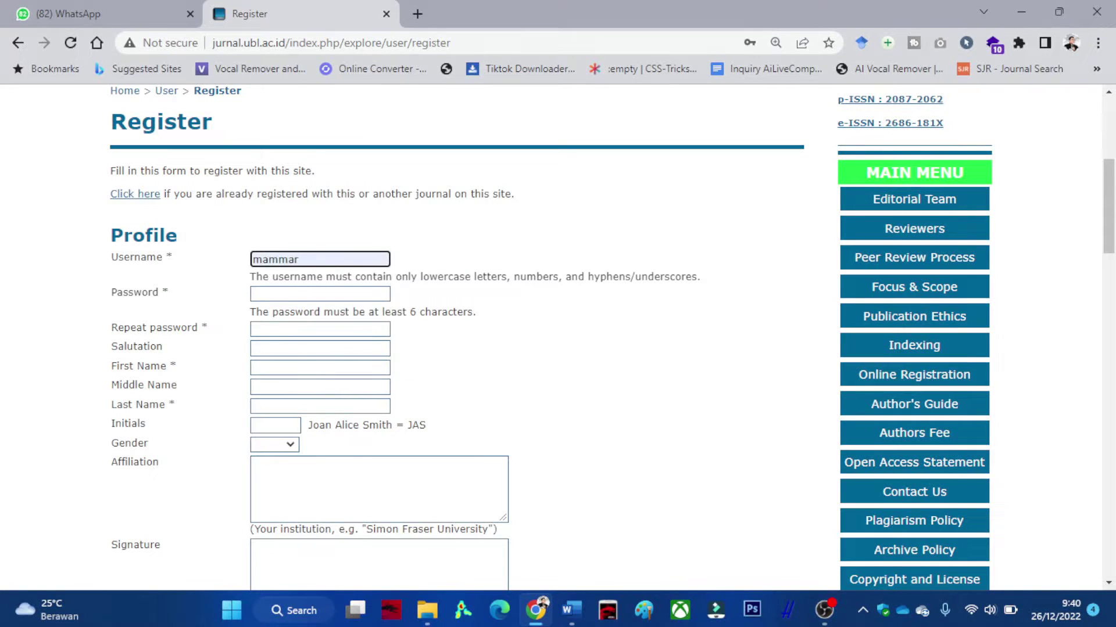
Enter the account password in both password fields and preview the Mr salutation.
key("Tab")
type("••••••••••••••")
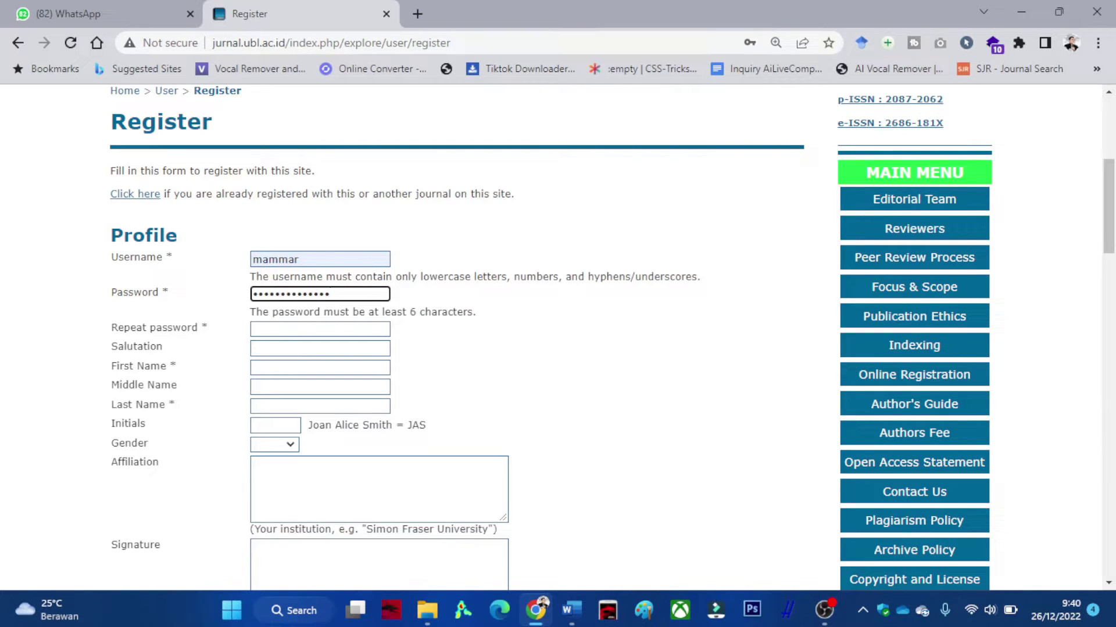
key("Tab")
type("•••••••")
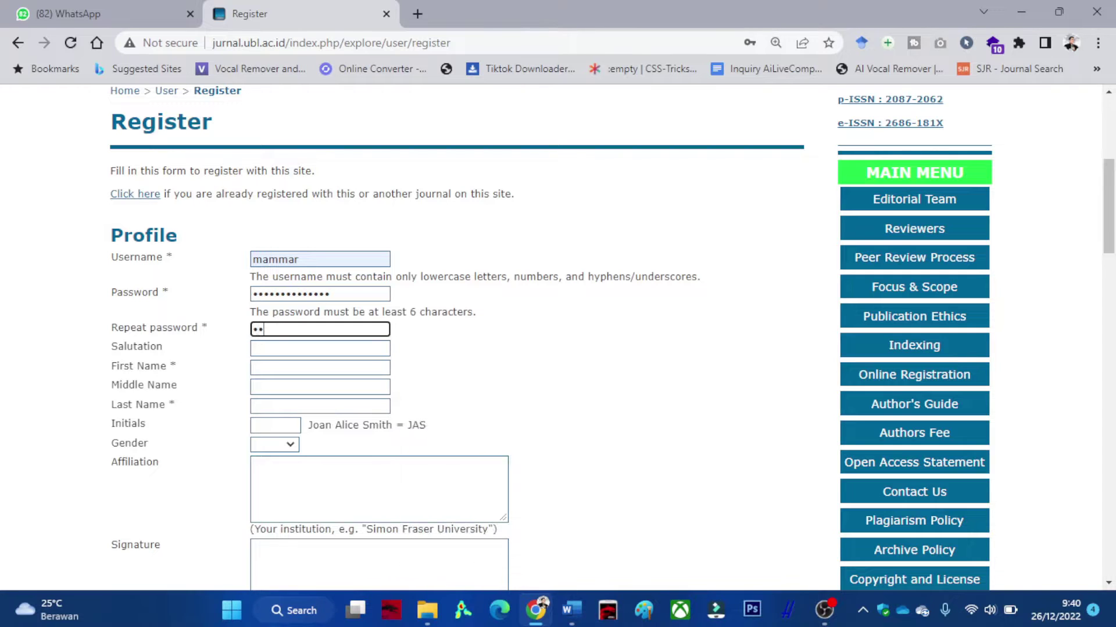
type("•••••••")
left_click(319, 348)
key("Down")
left_click(319, 367)
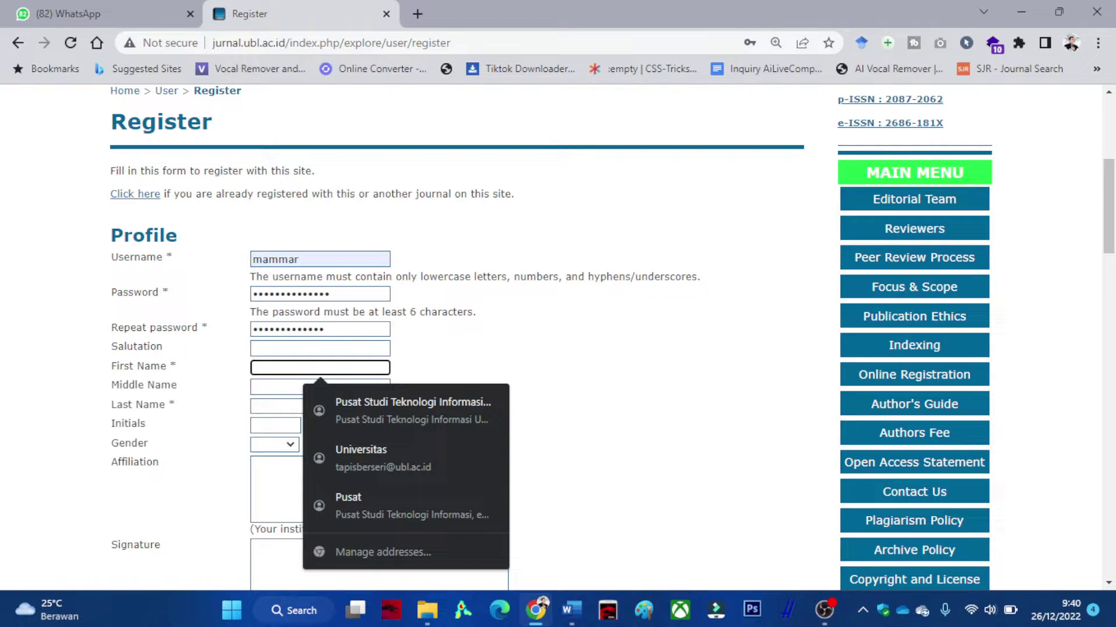
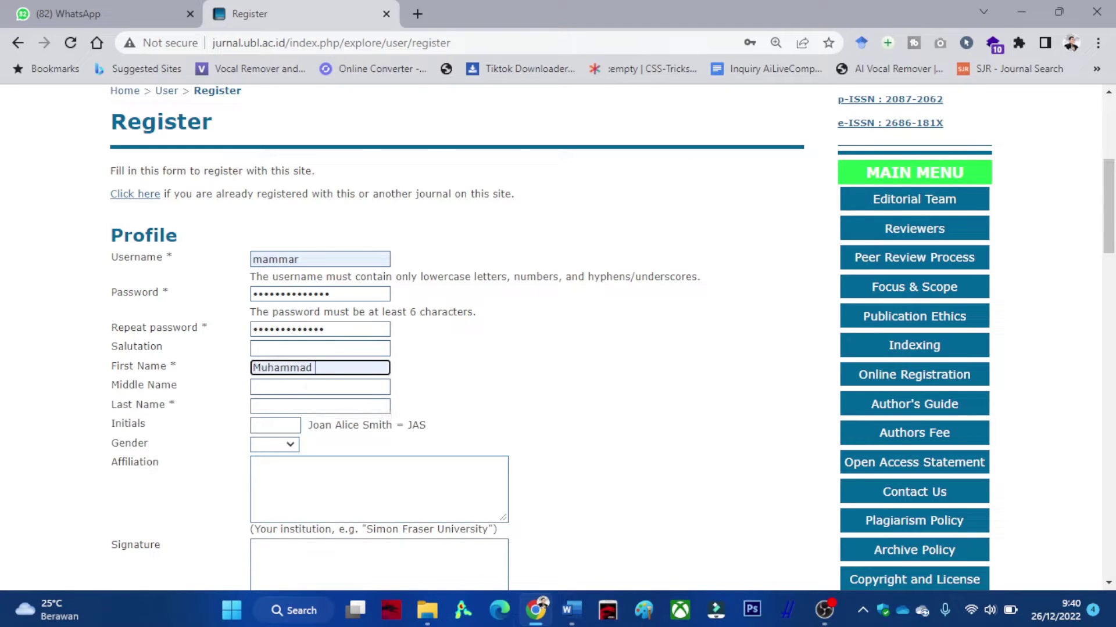
Enter the applicant's first, middle and last names, correcting typos in the first name.
type("mmar")
left_click(320, 387)
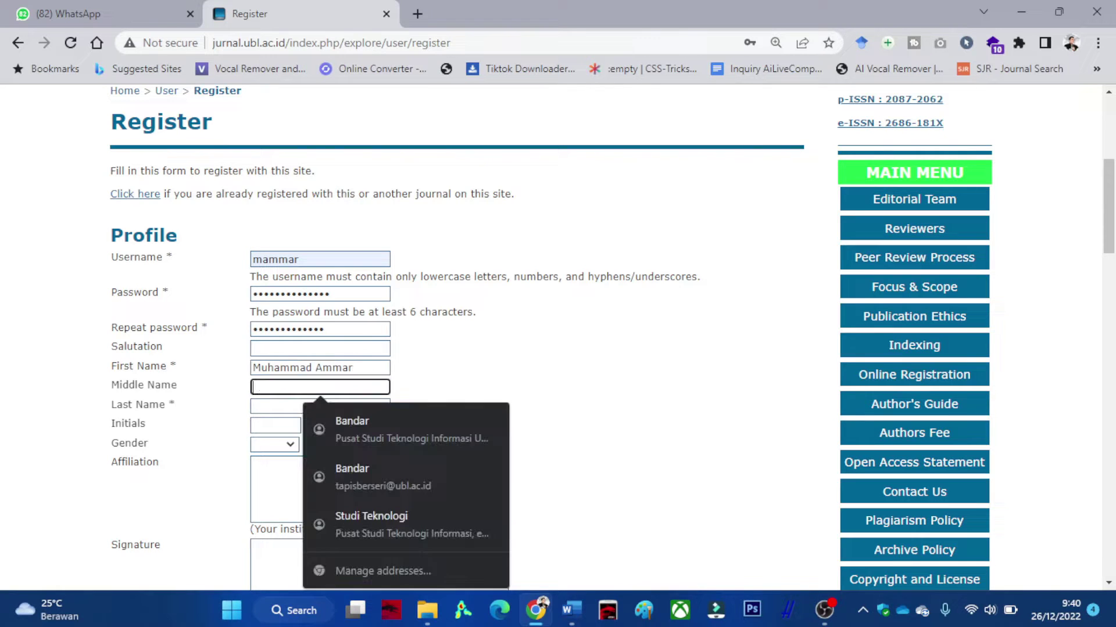
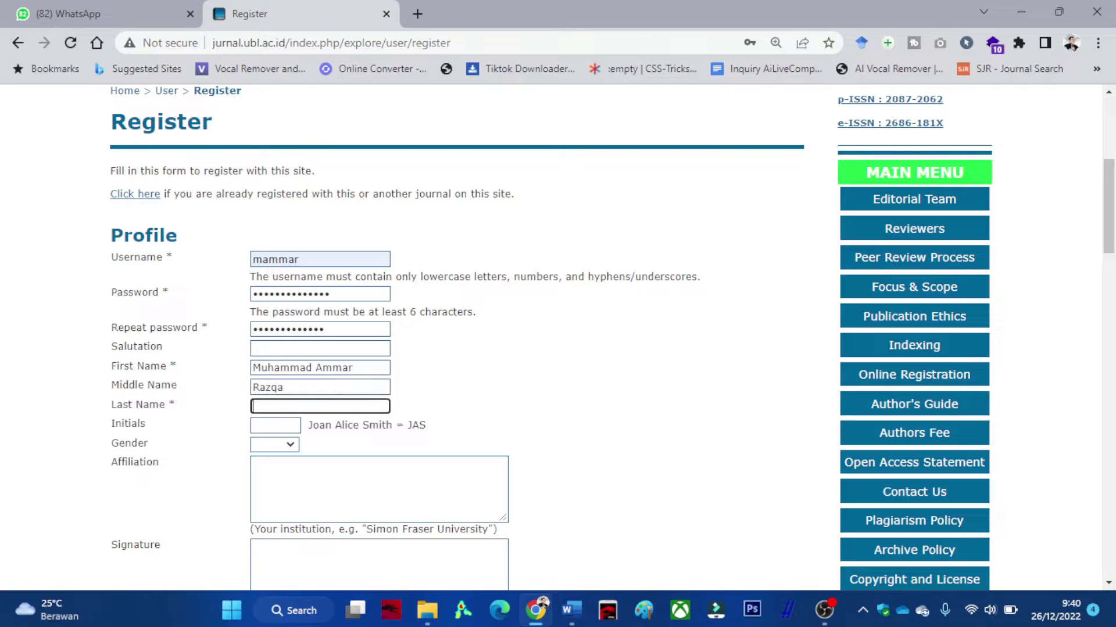
left_click(320, 406)
Enter the applicant's initials and set Gender to M.
left_click(275, 426)
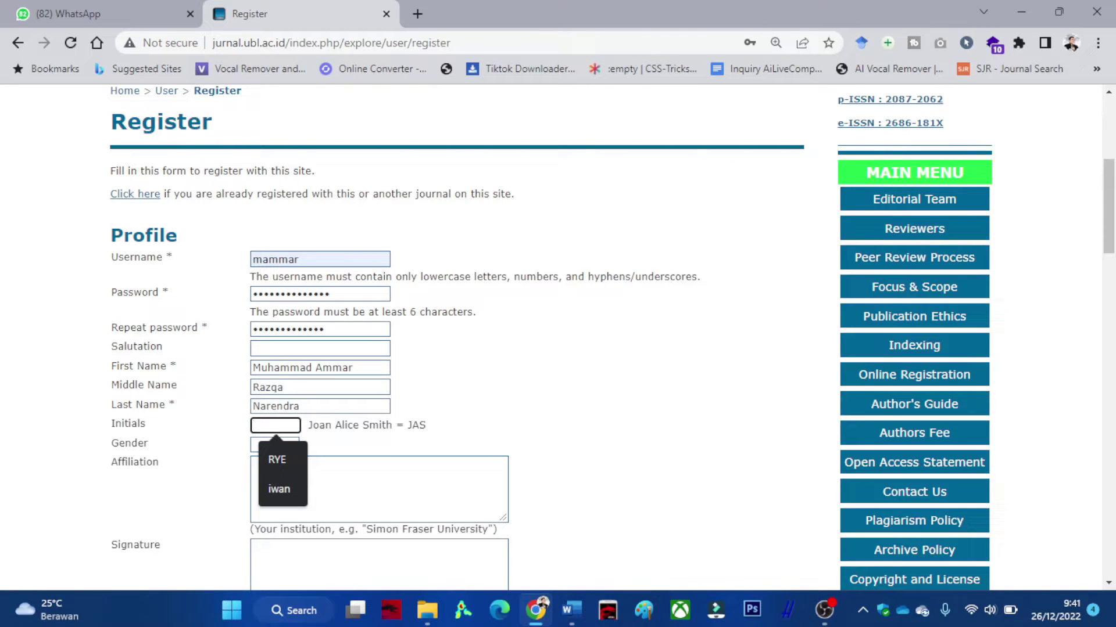
type("MA")
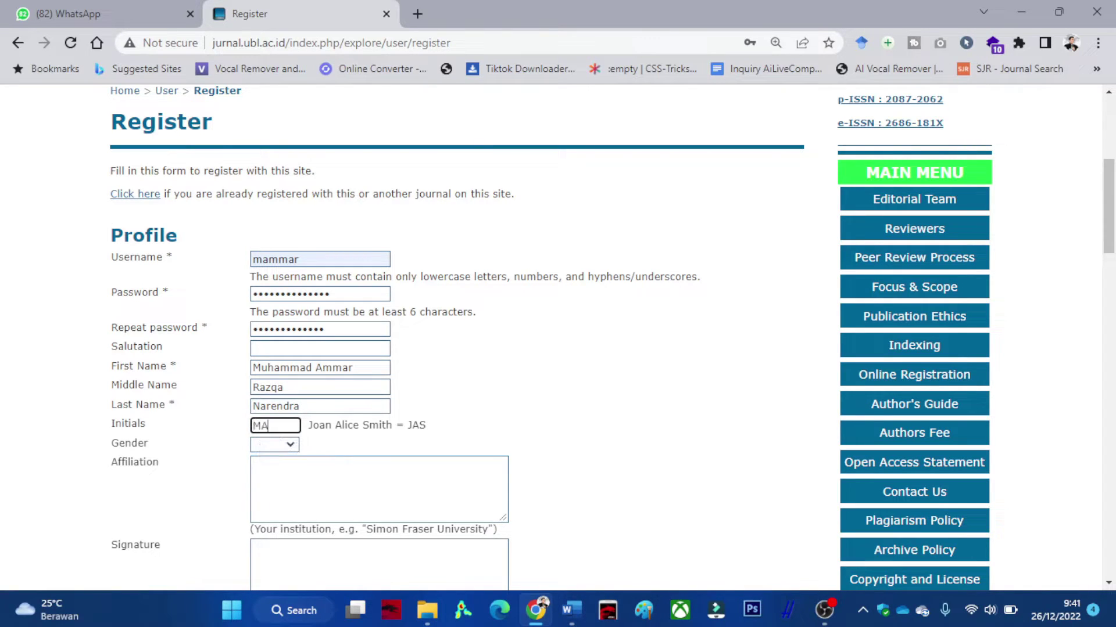
type("RN")
key("Tab")
key("alt+Down")
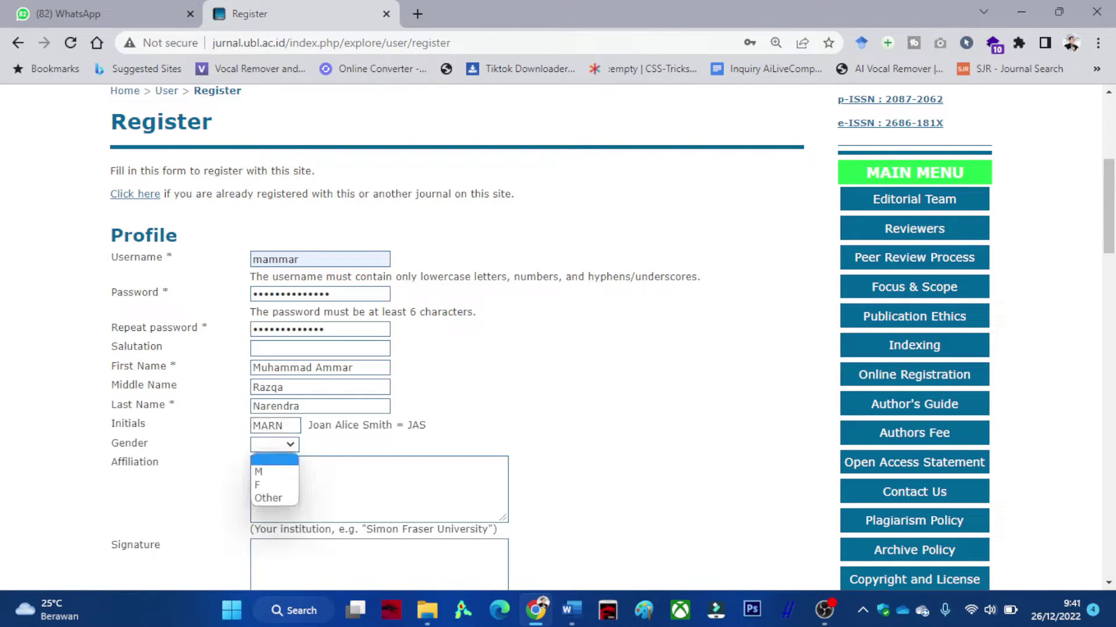
key("Down")
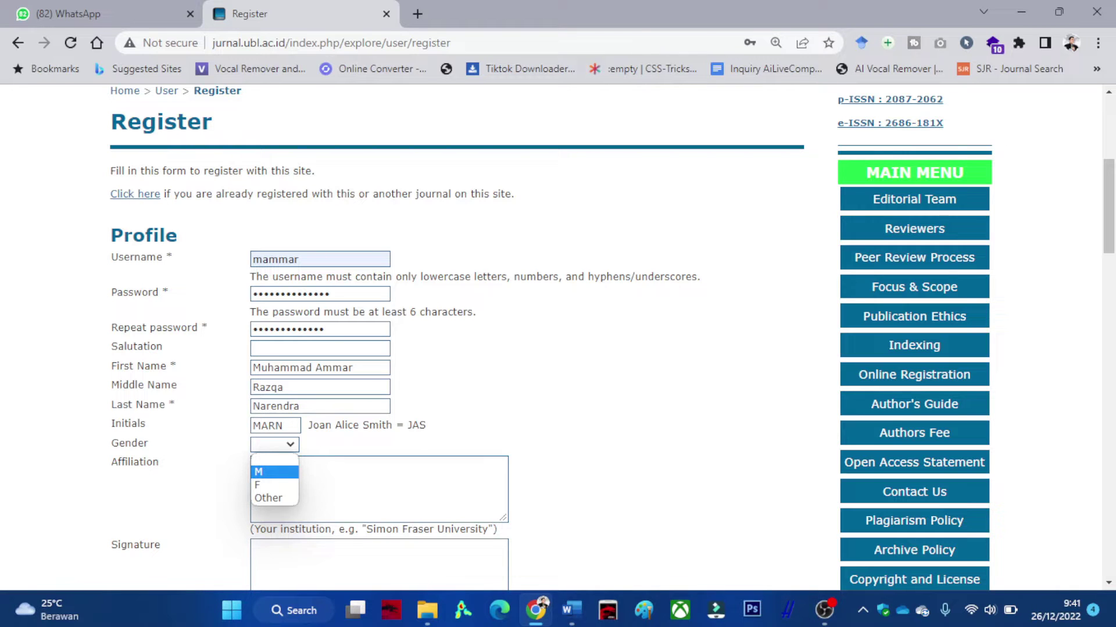
key("Return")
Set the affiliation to Universitas Bandar Lampung.
scroll(558, 337, "down", 1)
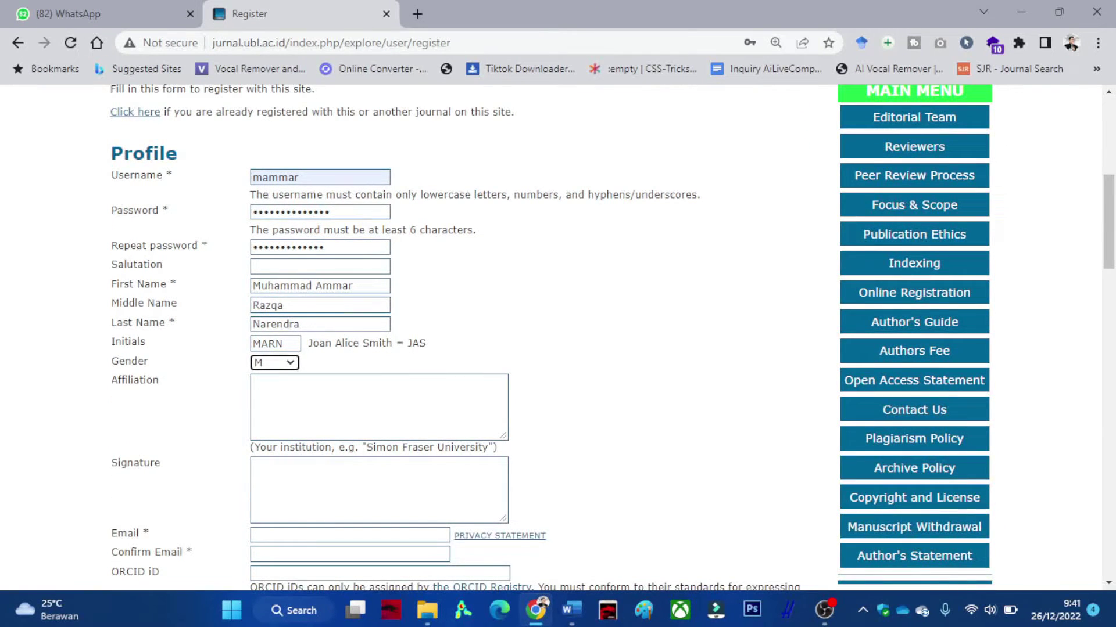
scroll(557, 337, "down", 1)
key("Tab")
type("Unive")
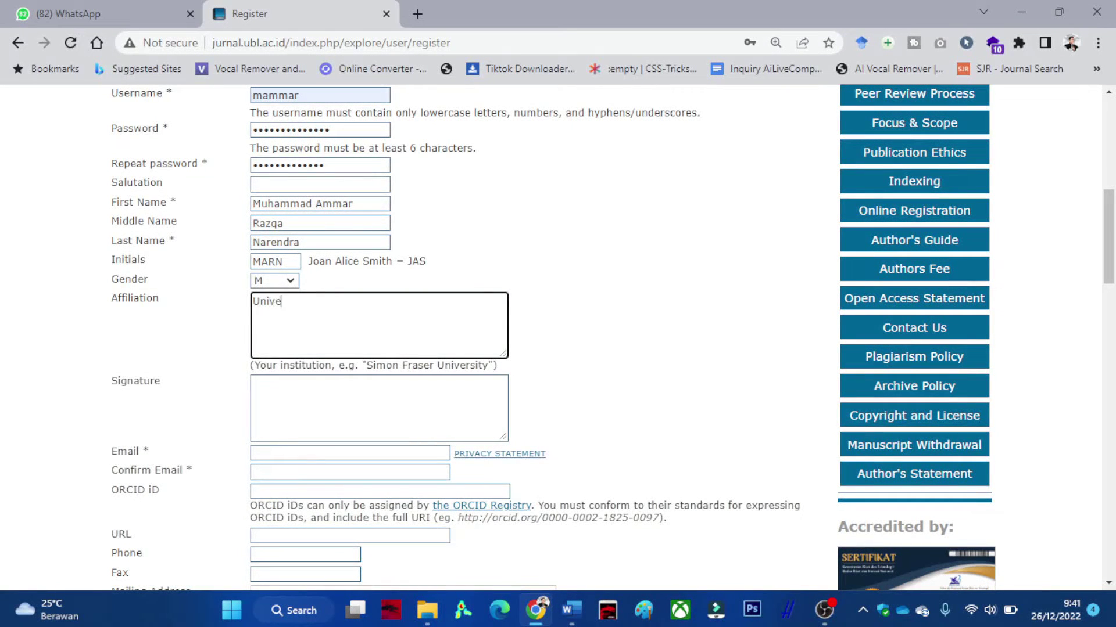
type("rsitas Bandar Lampung")
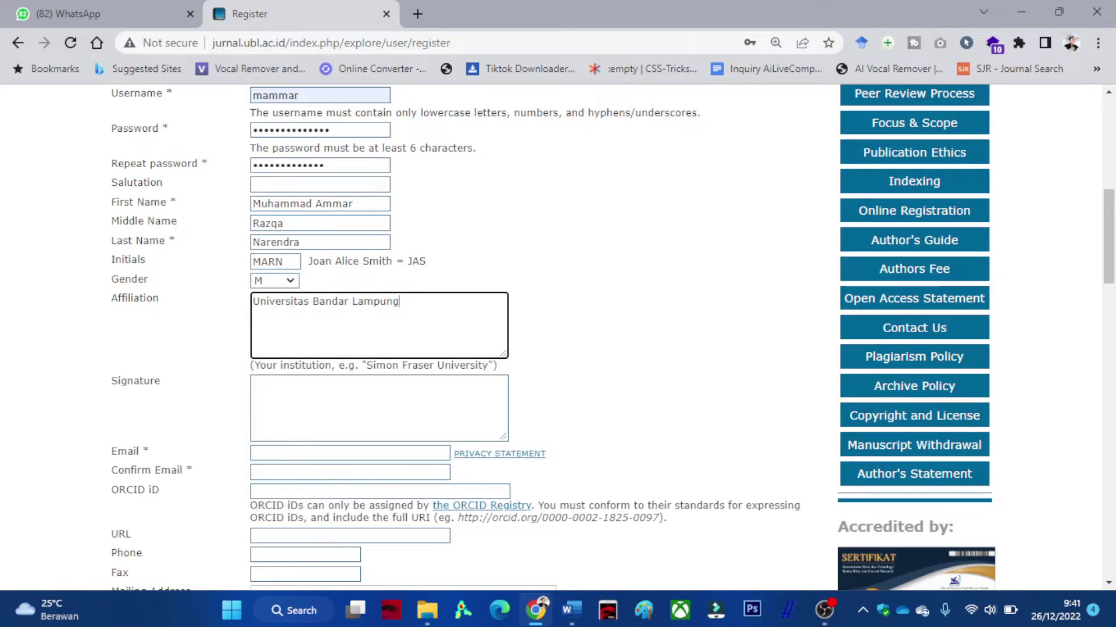
Fill in the e-mail address from autofill and paste it into Confirm Email.
scroll(612, 337, "down", 1)
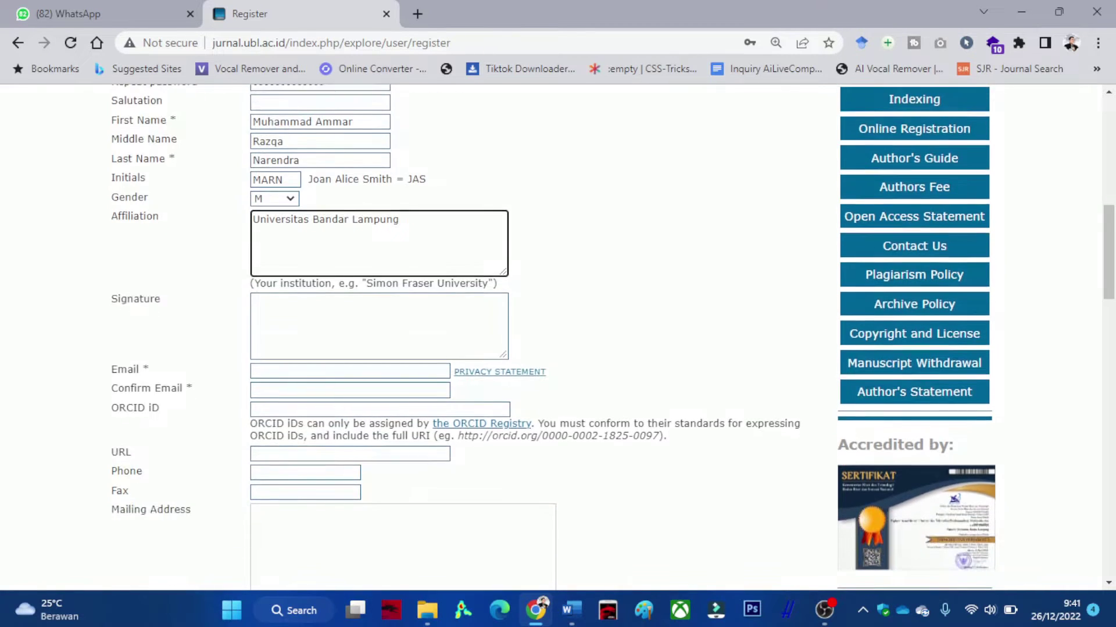
scroll(613, 337, "down", 1)
left_click(349, 289)
type("m")
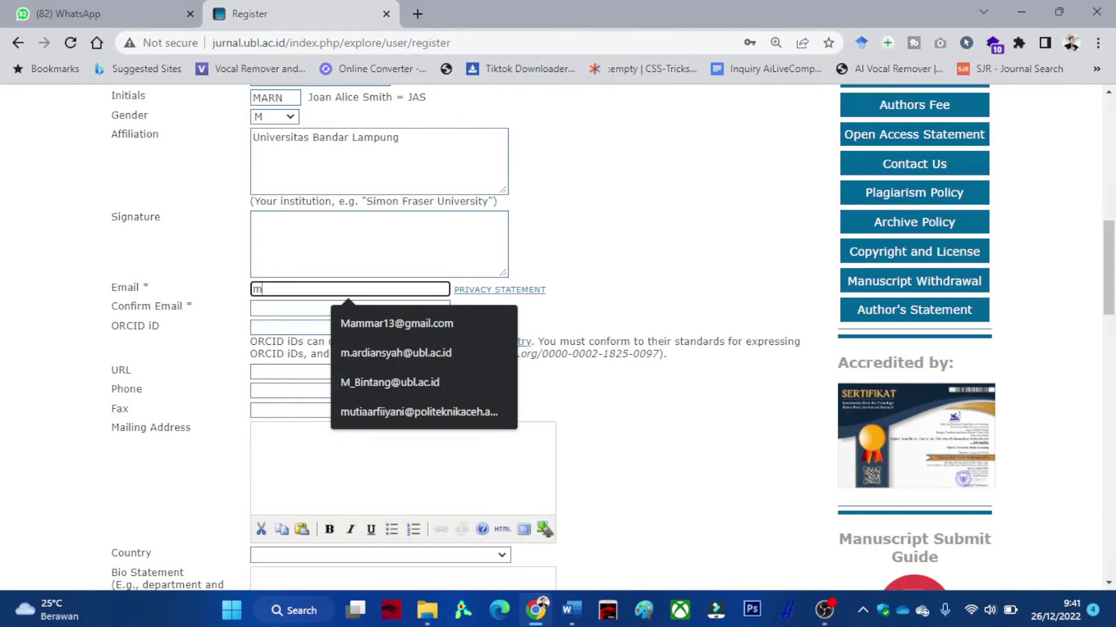
type("a")
key("Down")
key("Return")
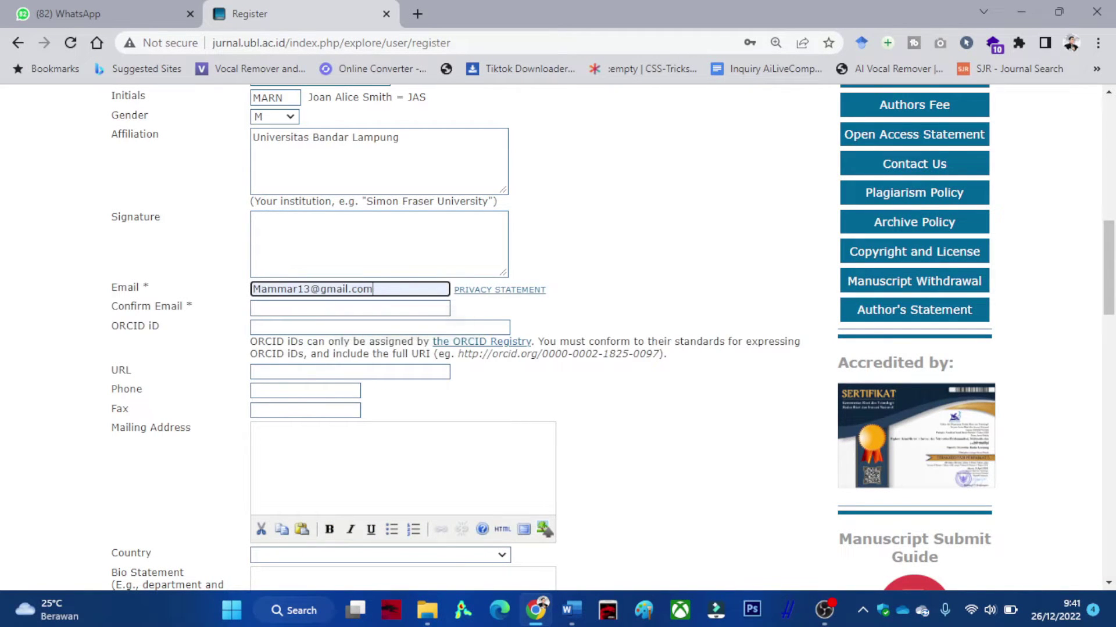
key("Tab")
type("ma")
key("shift+Tab")
key("ctrl+c")
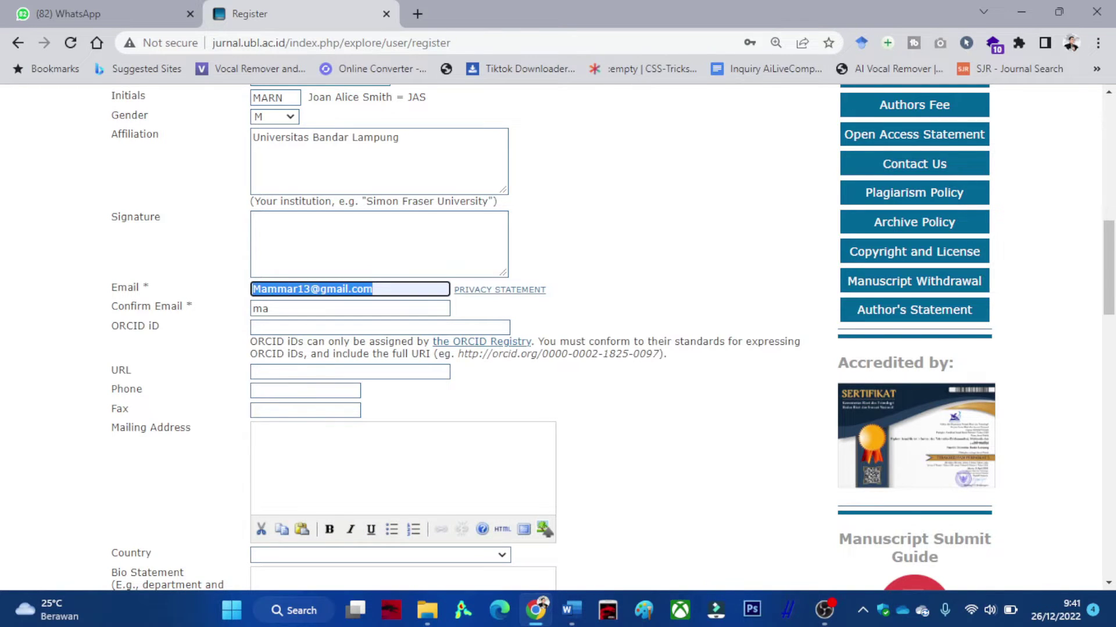
key("Tab")
key("ctrl+v")
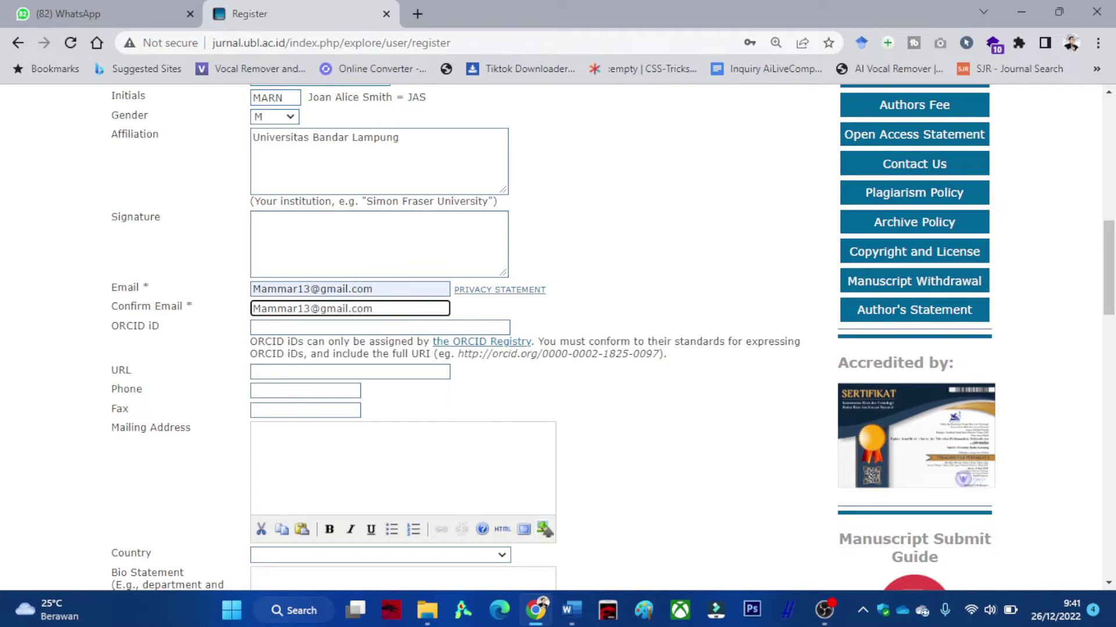
Enter the phone number and search the Country list for 'india'.
scroll(407, 337, "down", 1)
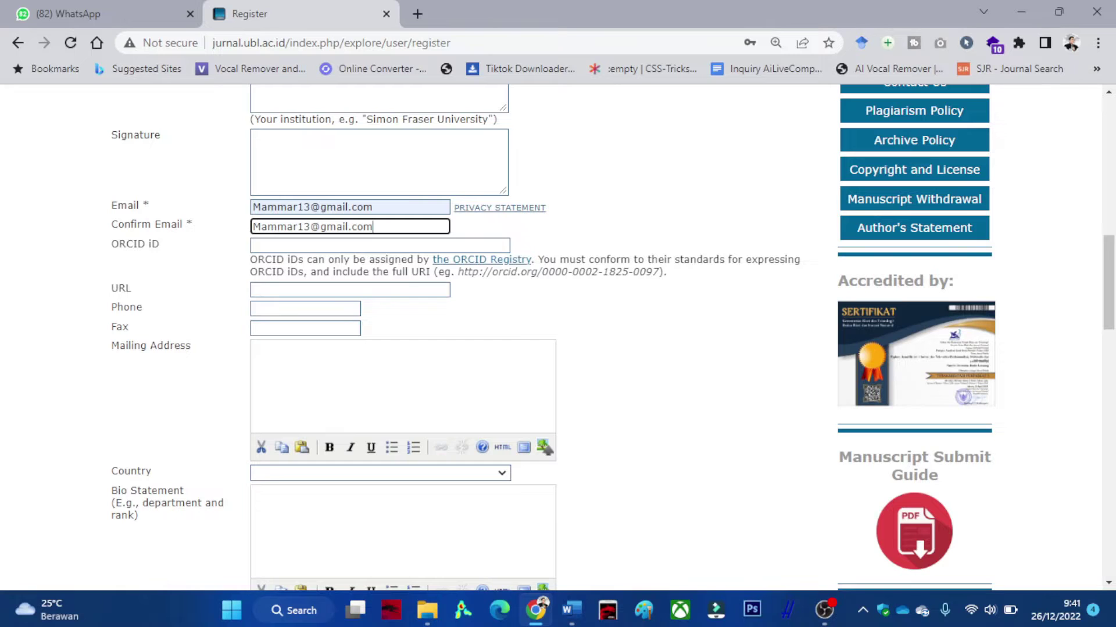
left_click(306, 308)
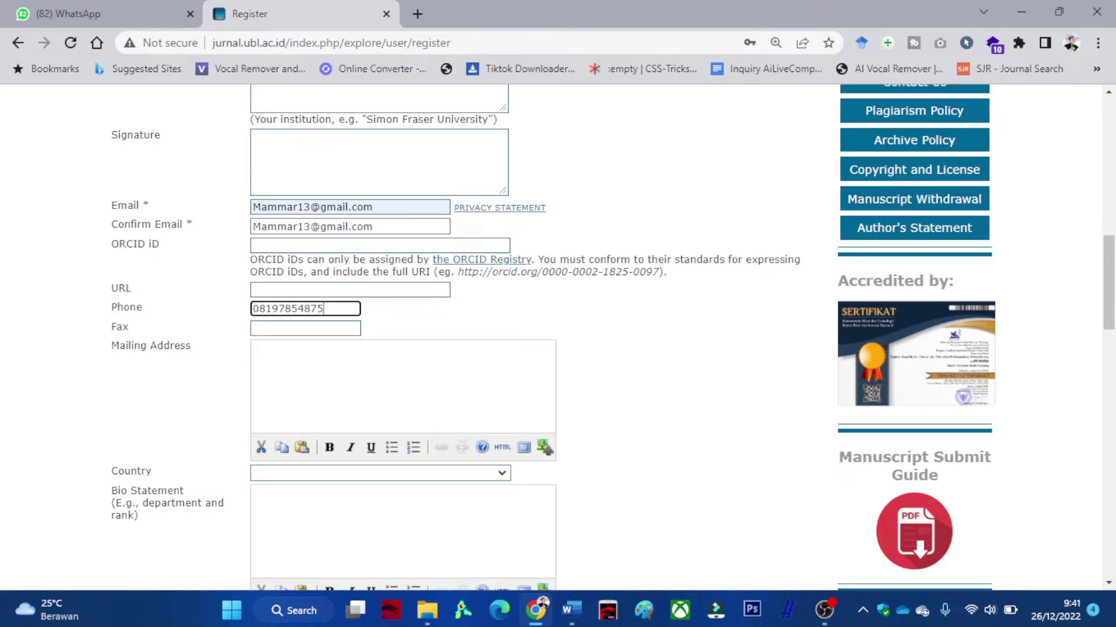
scroll(558, 337, "down", 3)
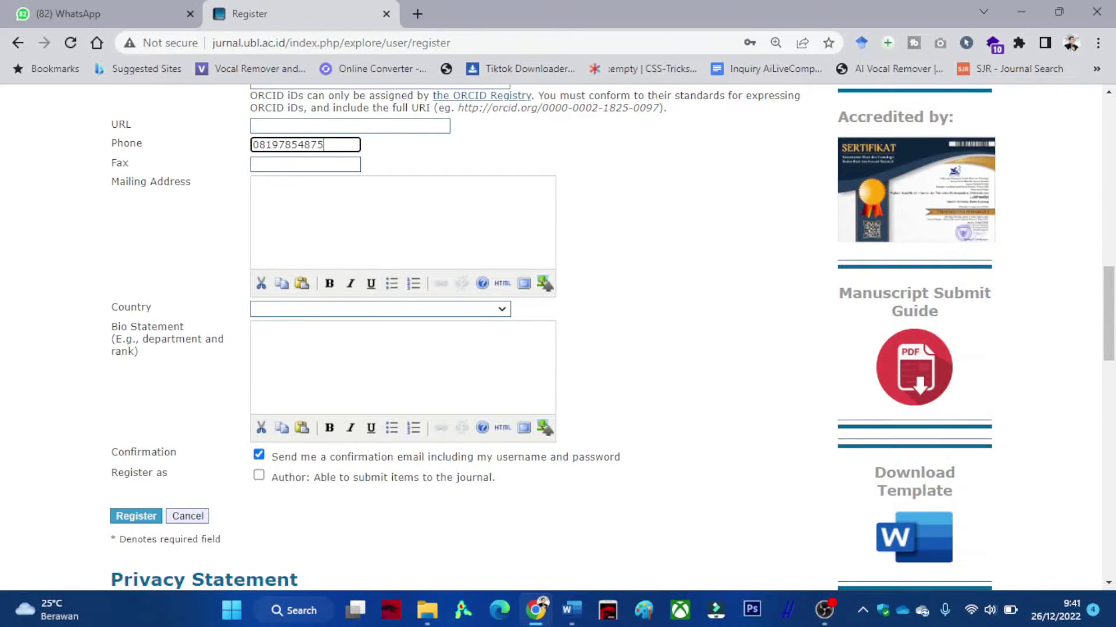
left_click(259, 184)
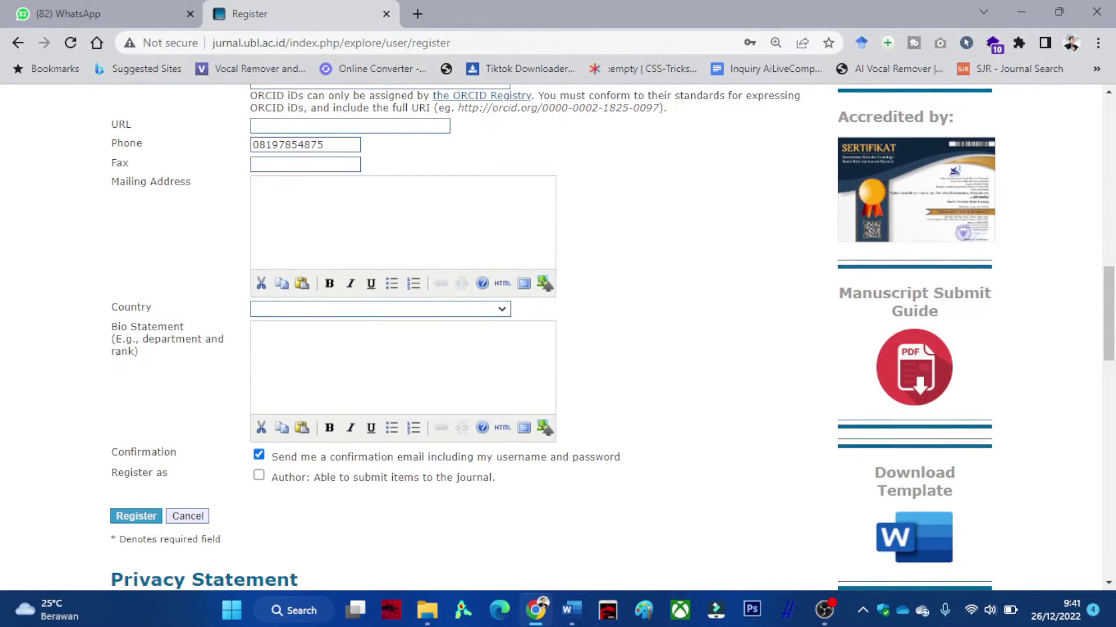
left_click(378, 309)
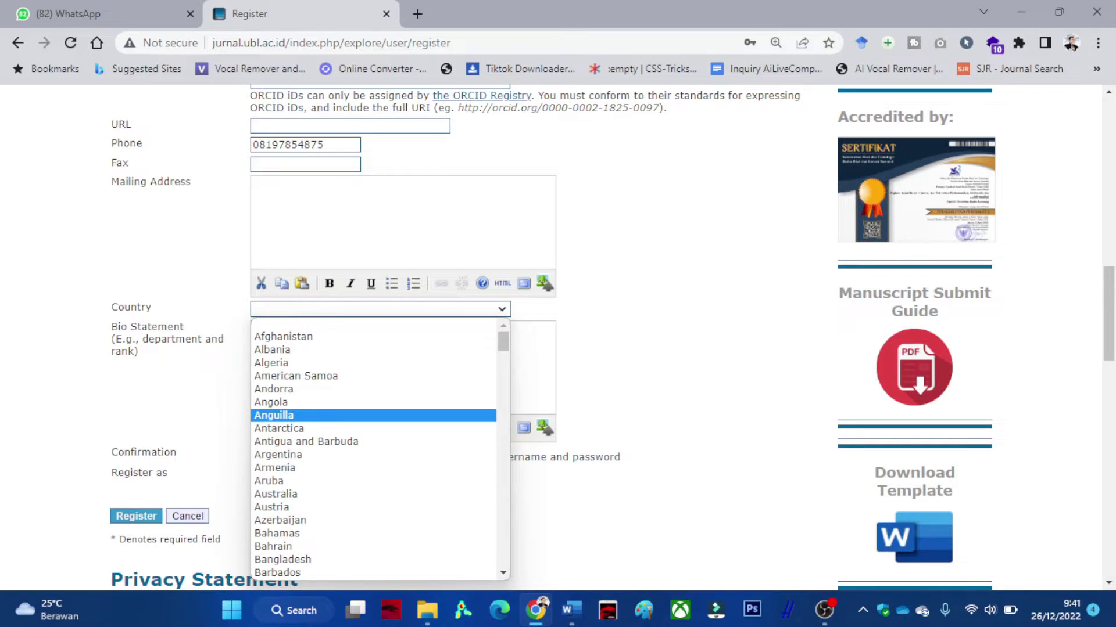
type("india")
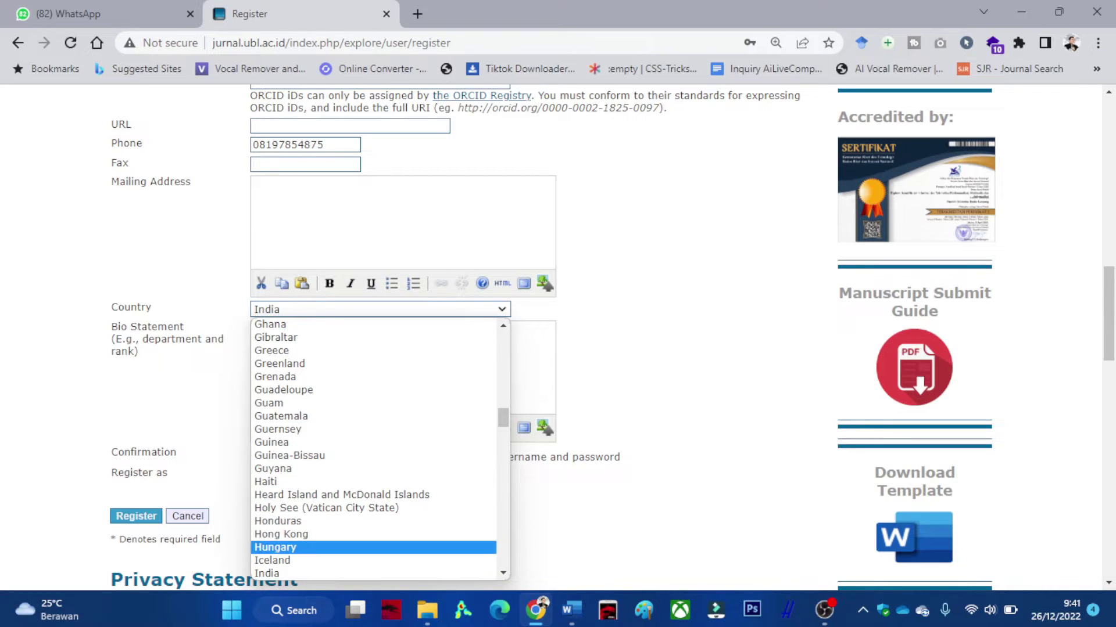
Choose Indonesia as the country.
scroll(373, 449, "down", 5)
scroll(374, 449, "up", 3)
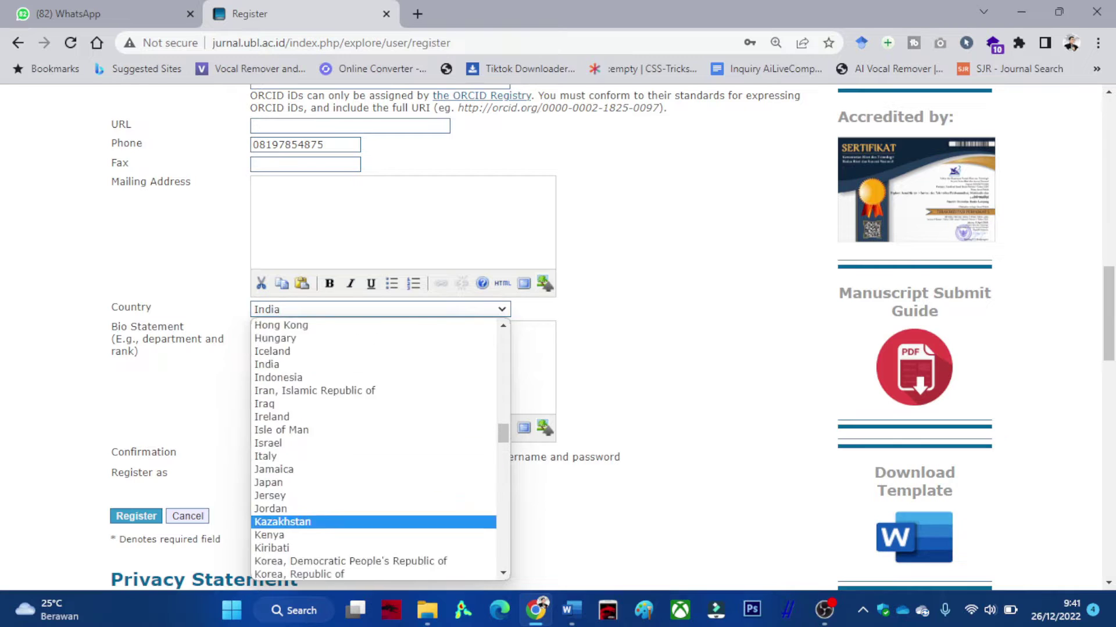
left_click(302, 423)
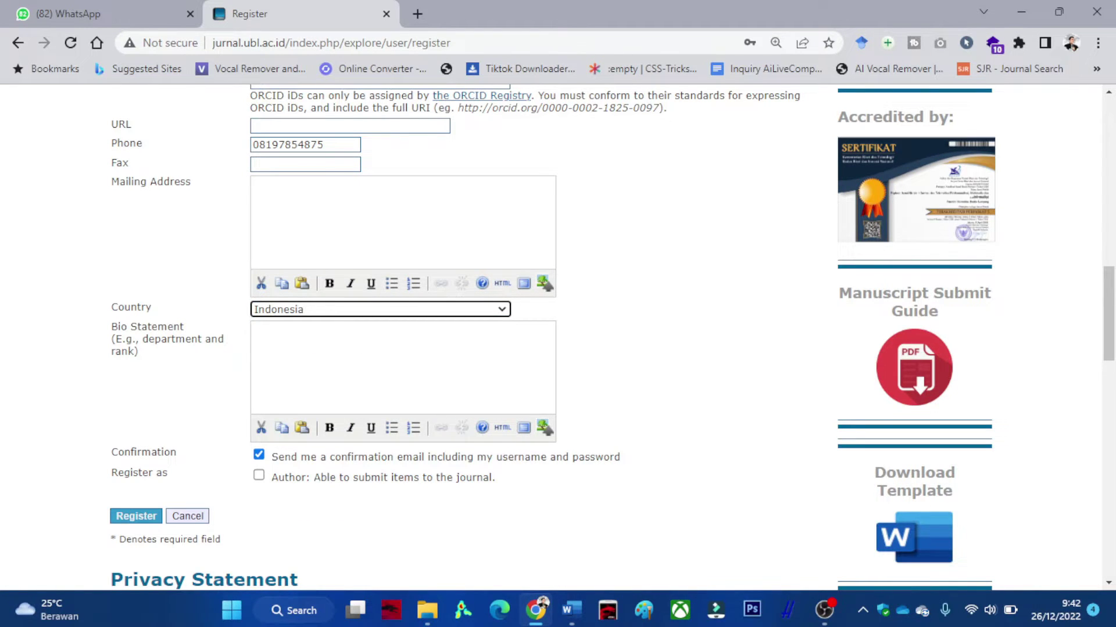
Tick Author under Register as and review the completed form.
scroll(261, 345, "down", 1)
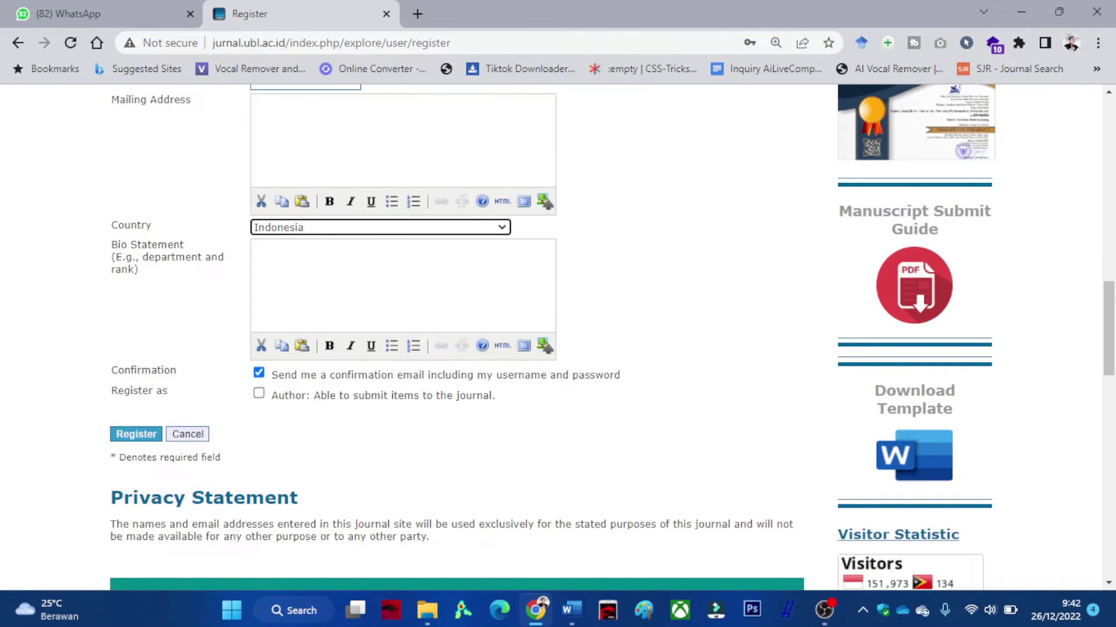
left_click(258, 394)
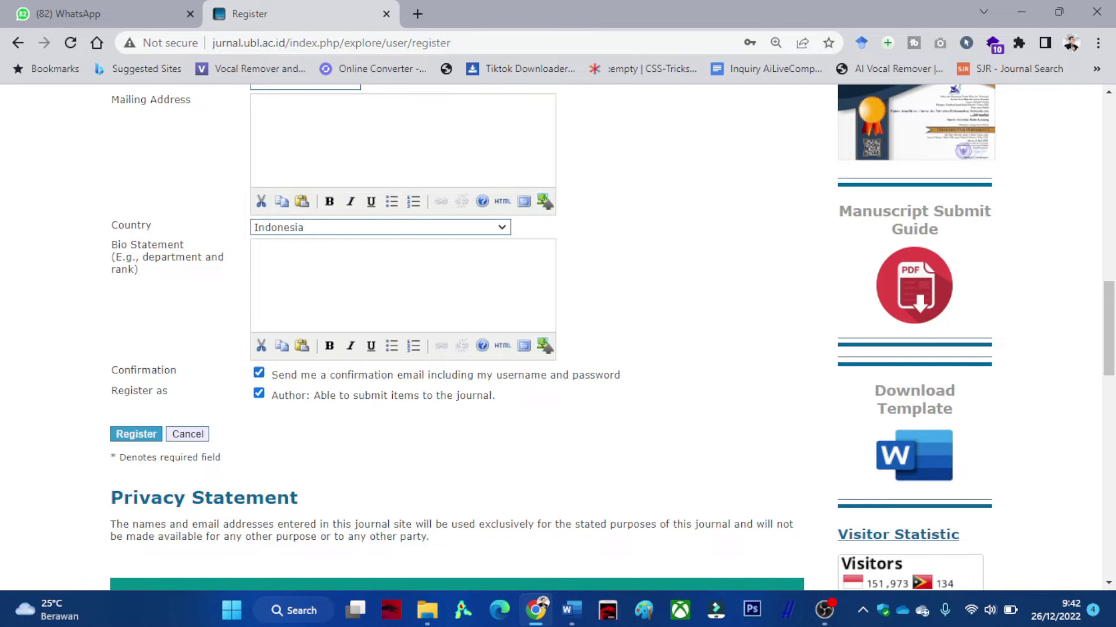
scroll(612, 337, "up", 8)
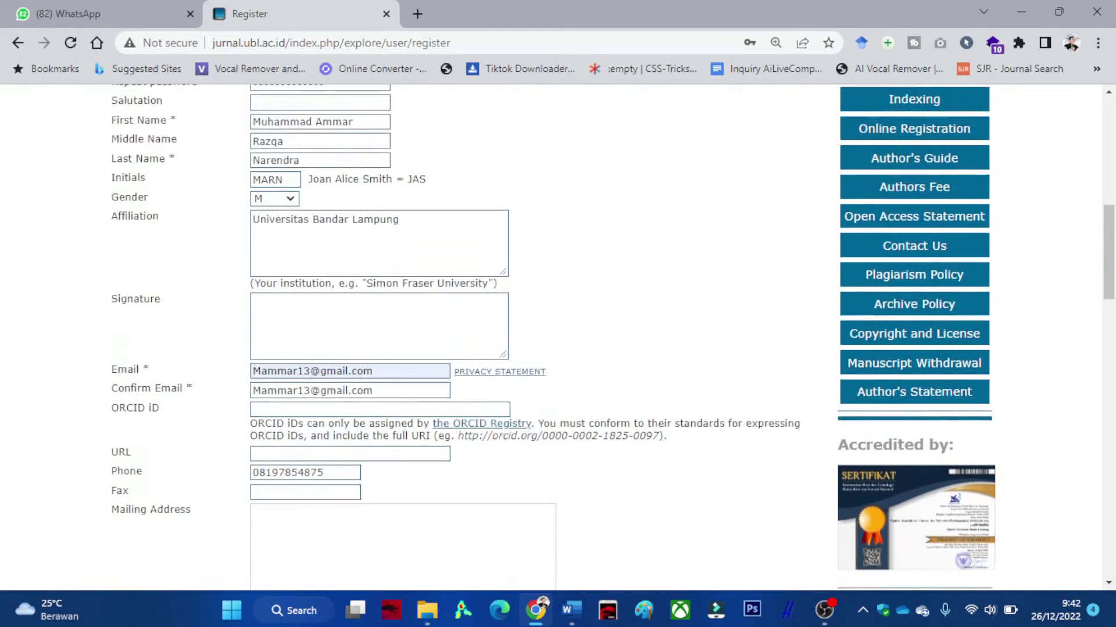
scroll(613, 337, "up", 2)
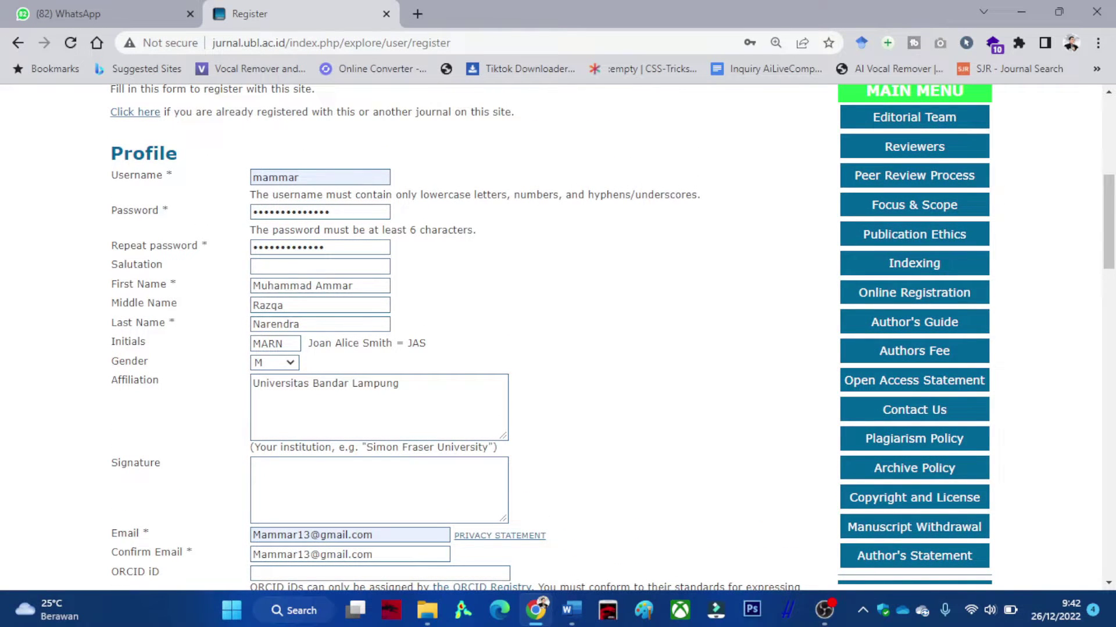
scroll(610, 337, "down", 10)
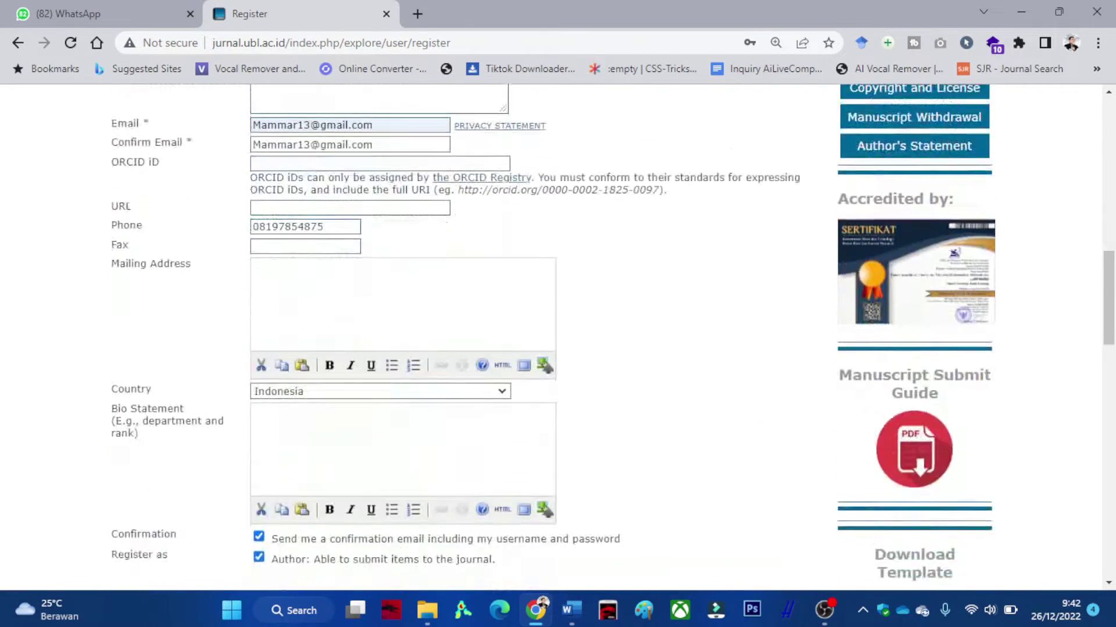
Submit the form, re-enter both passwords after the mismatch error, and resubmit.
key("Return")
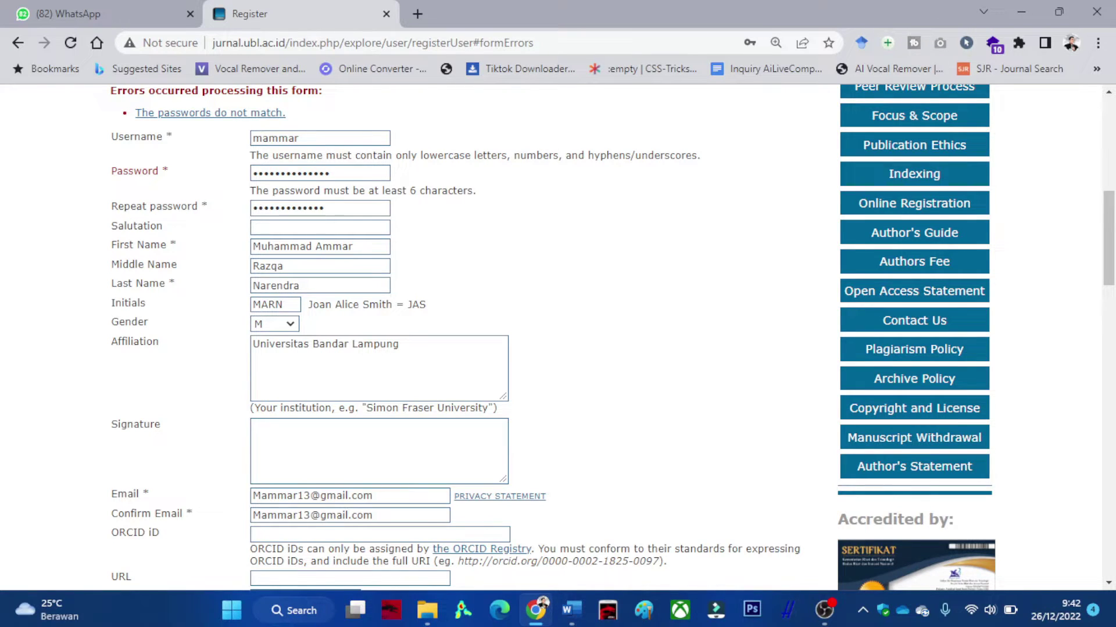
double_click(291, 173)
type("********")
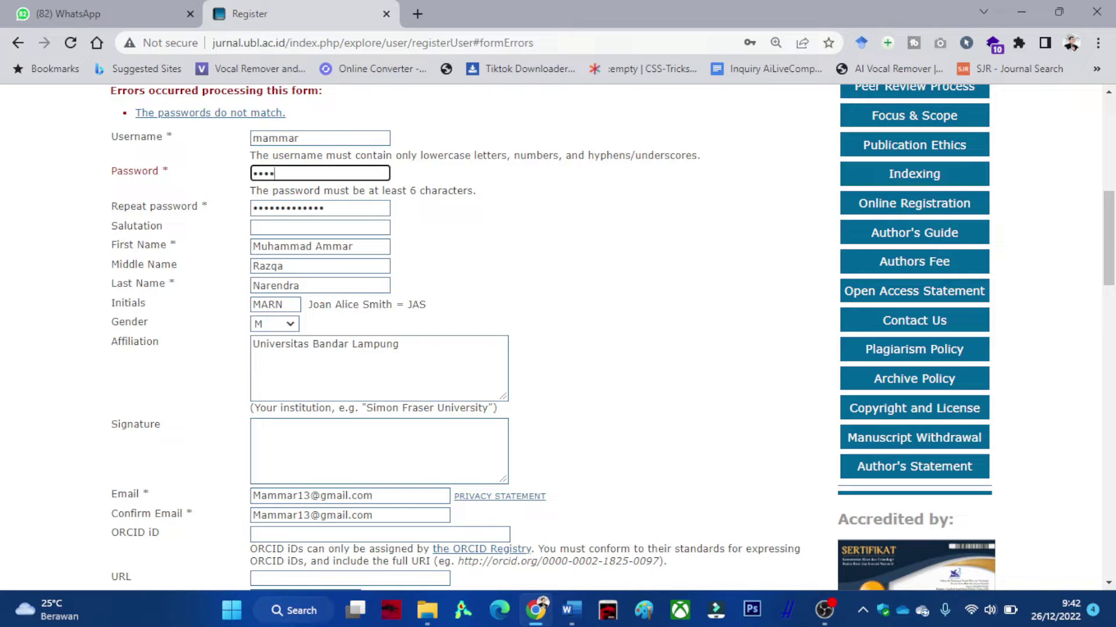
type("******")
key("Tab")
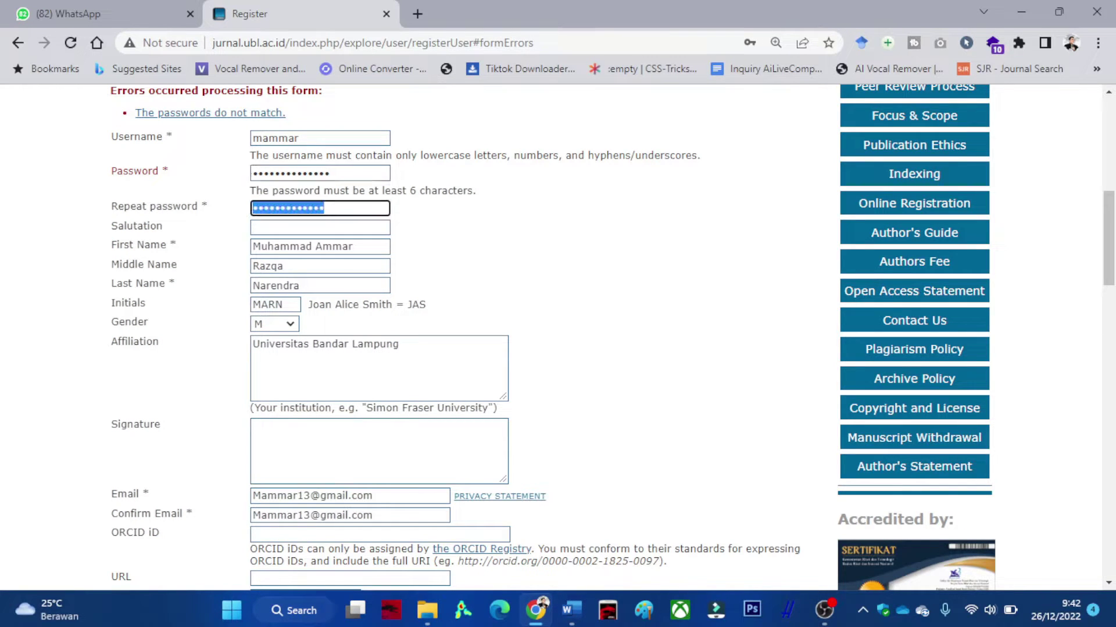
type("*********")
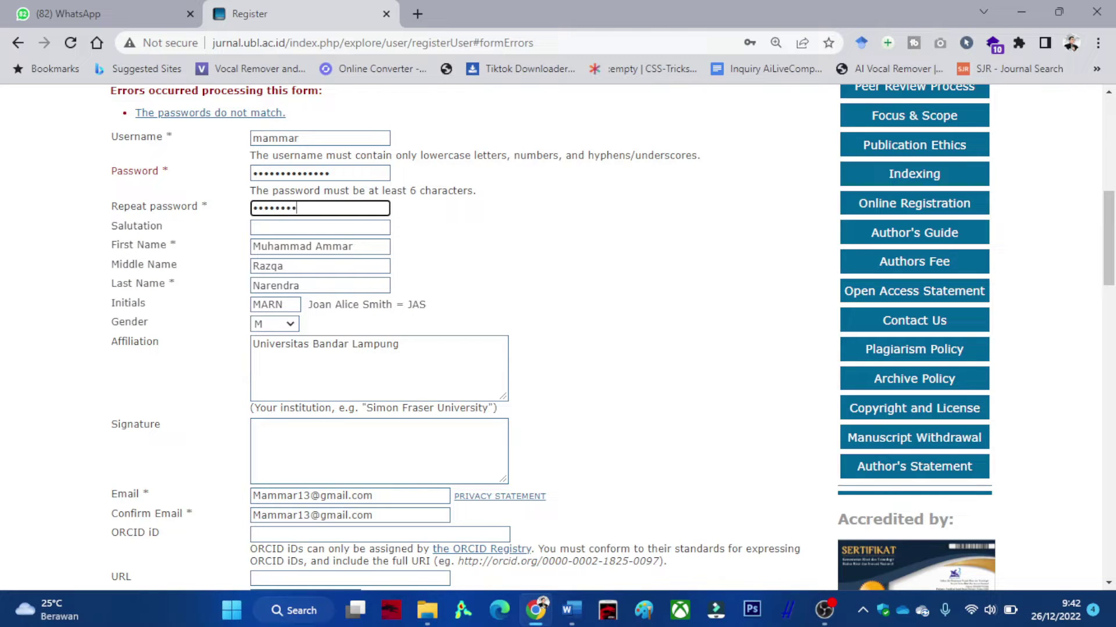
type("*****")
scroll(558, 337, "down", 7)
key("Return")
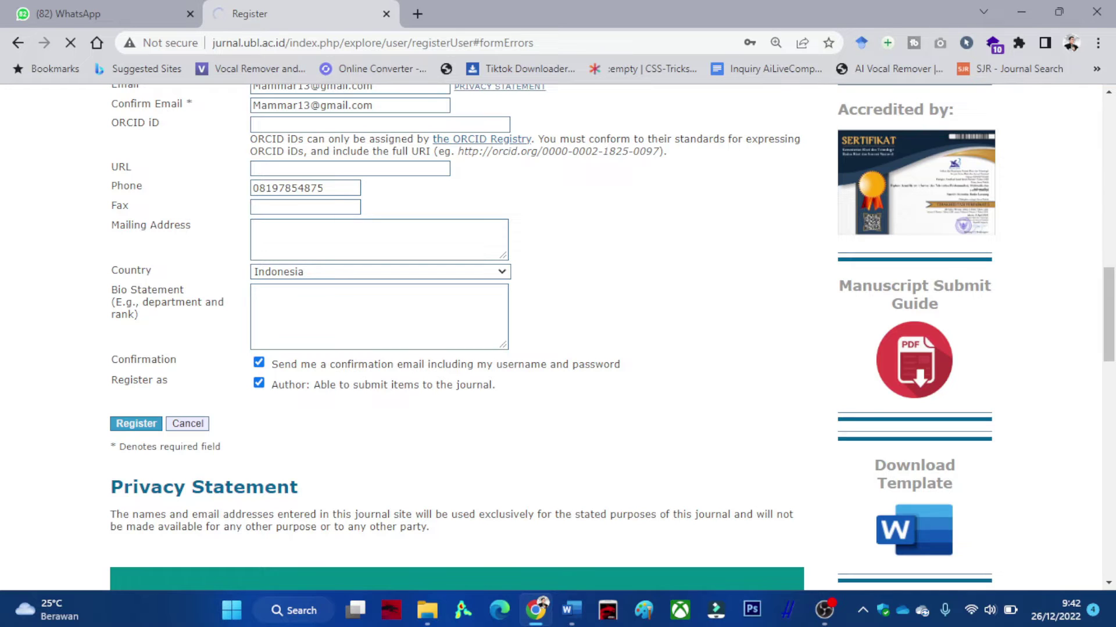
On User Home, zoom the page to 125% and start a New Submission.
scroll(558, 337, "down", 1)
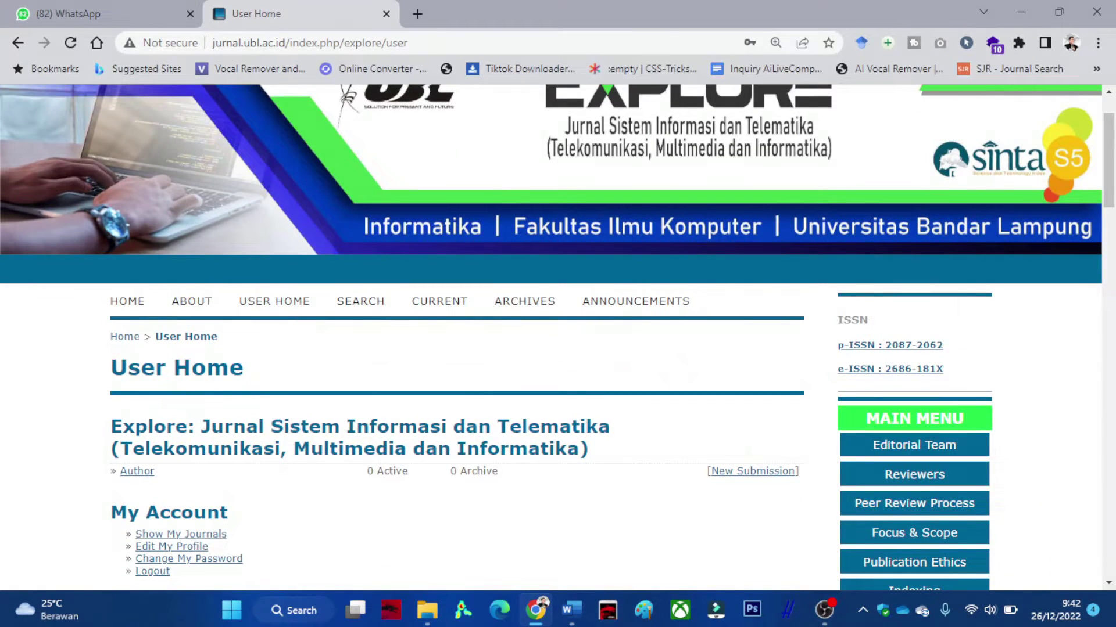
scroll(558, 337, "down", 1)
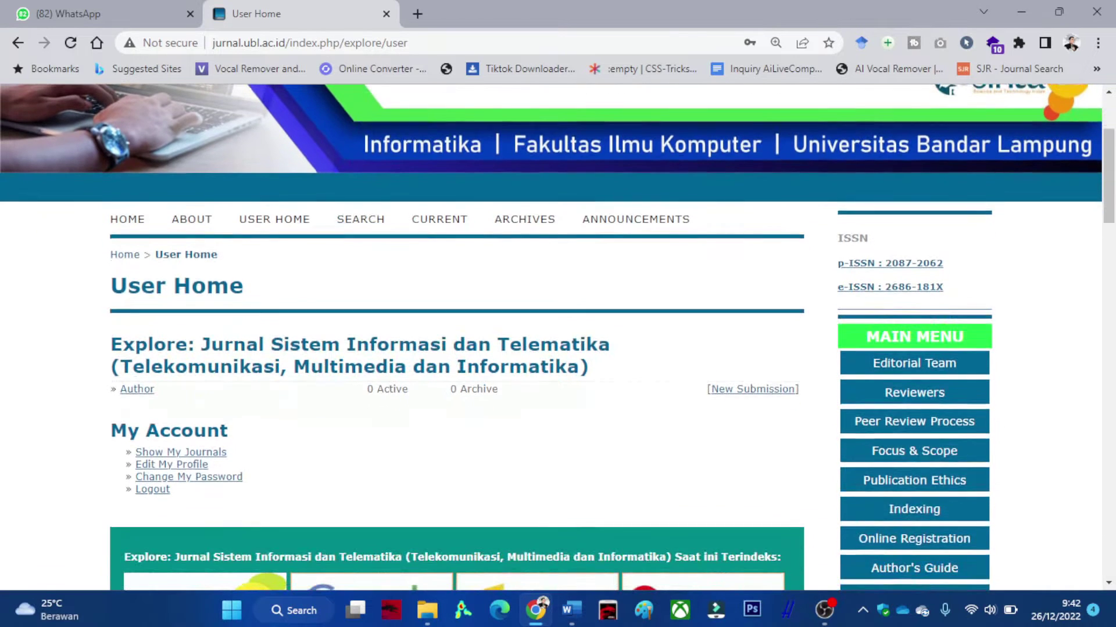
left_click(171, 464)
key("Tab")
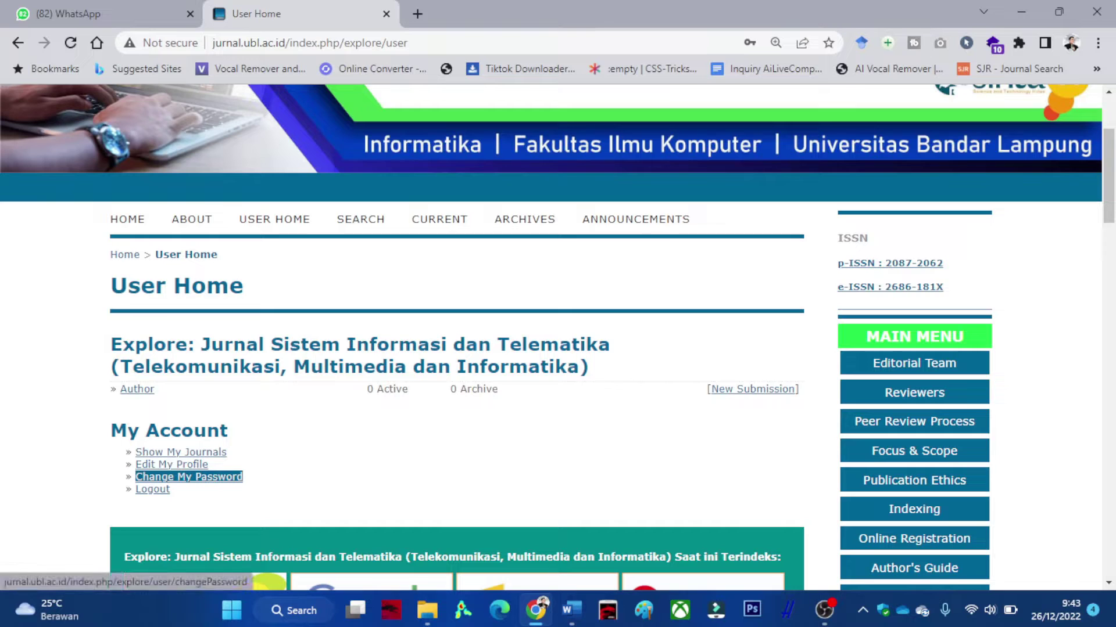
key("shift+Tab")
key("shift+Tab")
key("shift+Tab")
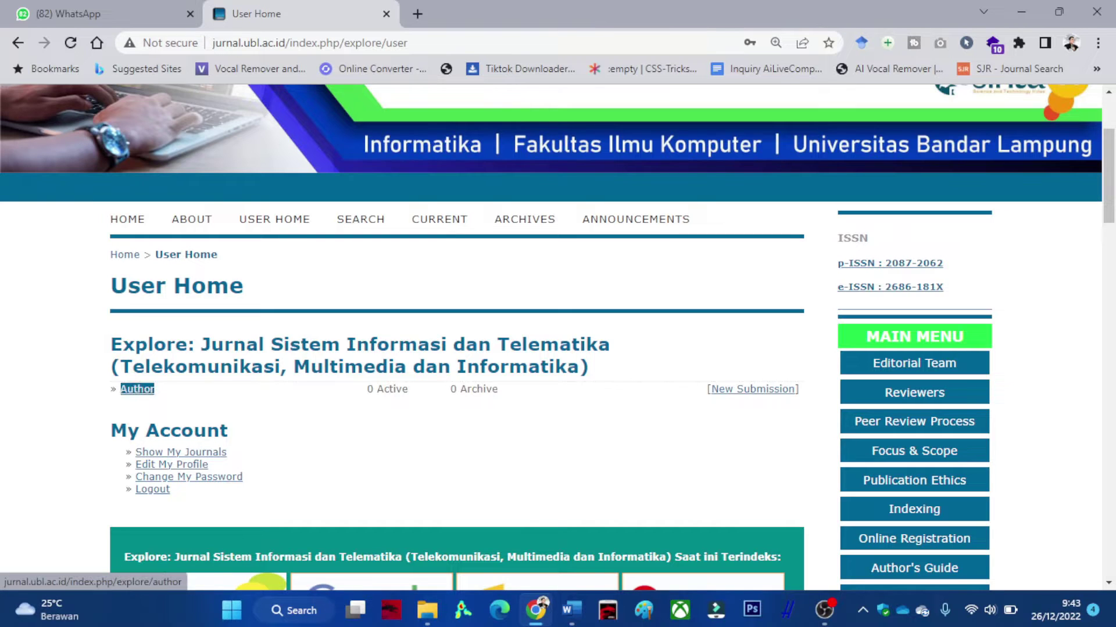
key("shift+Tab")
key("Tab")
key("shift+Tab")
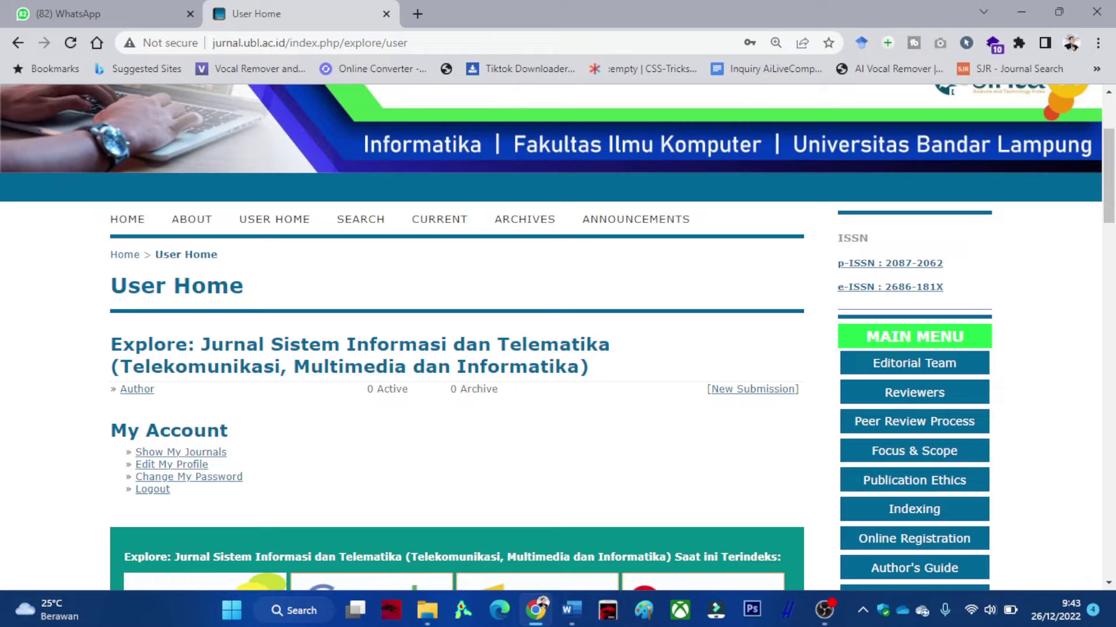
key("ctrl+plus")
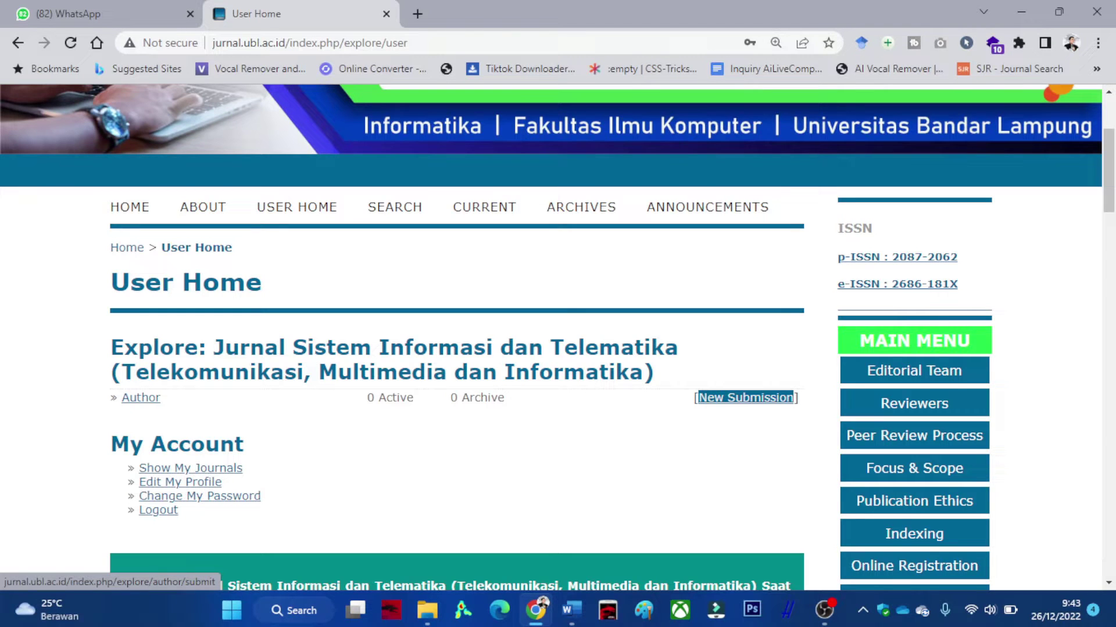
key("Return")
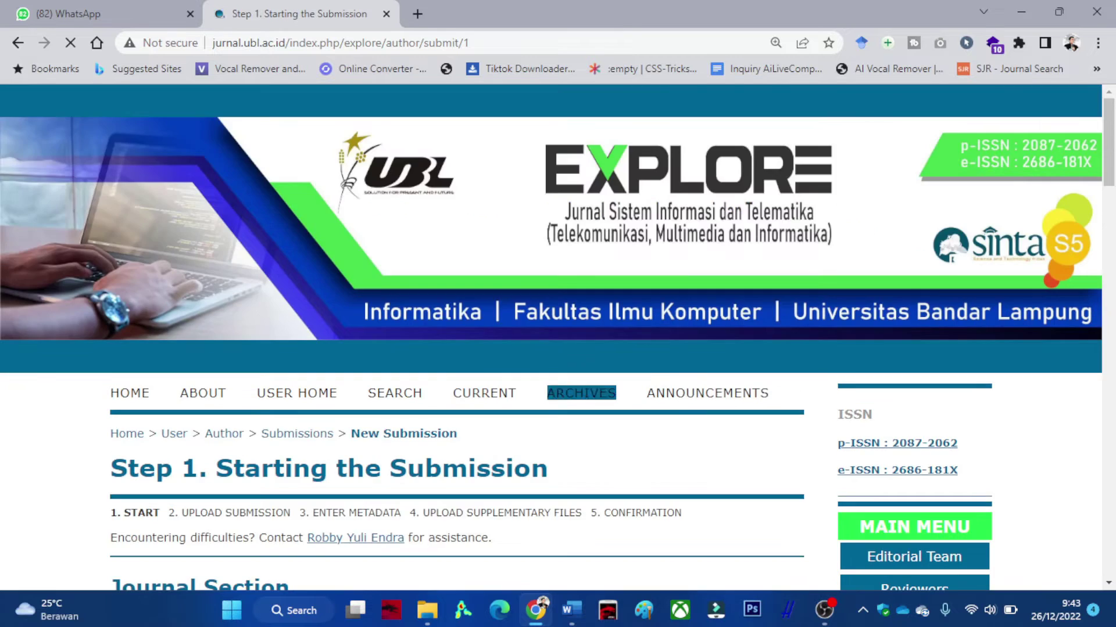
Set the section to Articles and tick all six Submission Checklist items.
scroll(557, 336, "down", 2)
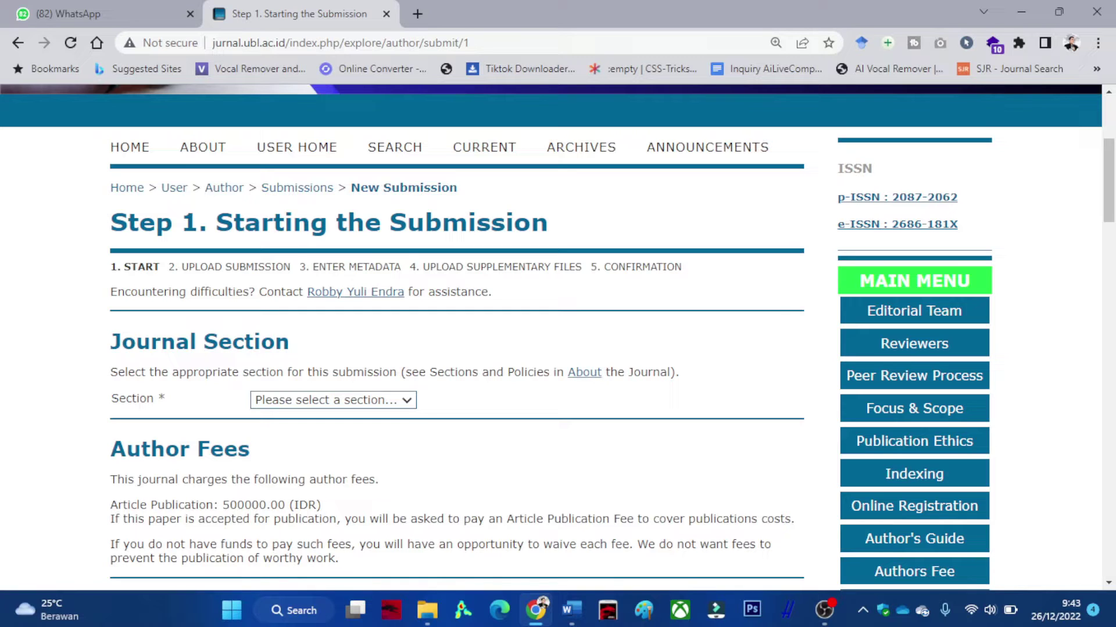
left_click(333, 400)
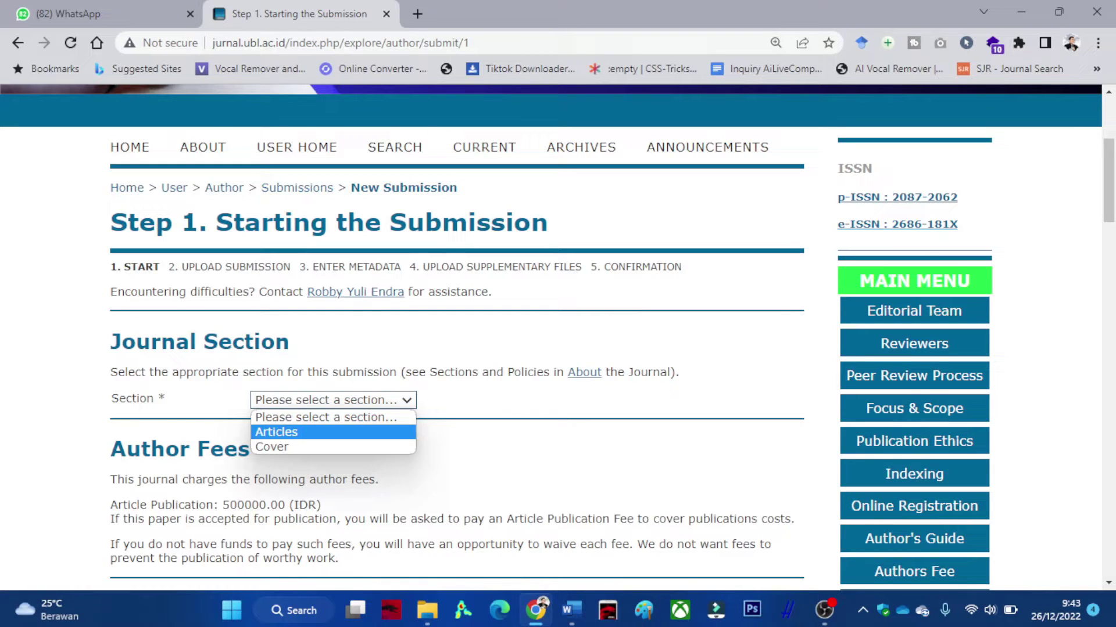
key("Return")
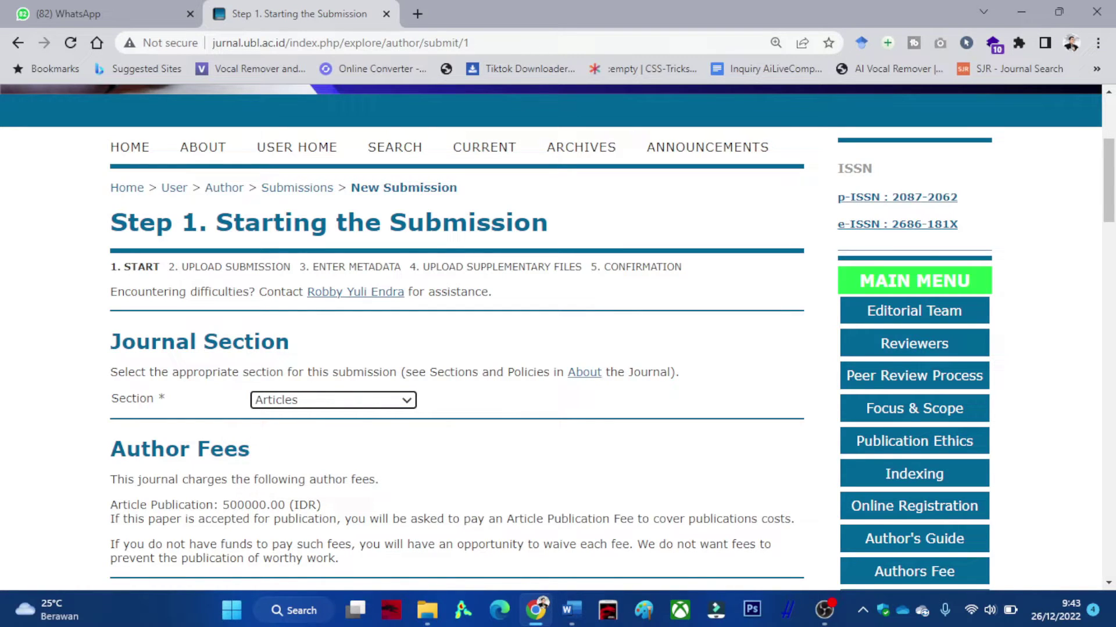
scroll(558, 337, "down", 4)
scroll(558, 337, "down", 4)
left_click(122, 189)
left_click(122, 221)
left_click(121, 275)
left_click(121, 307)
left_click(121, 330)
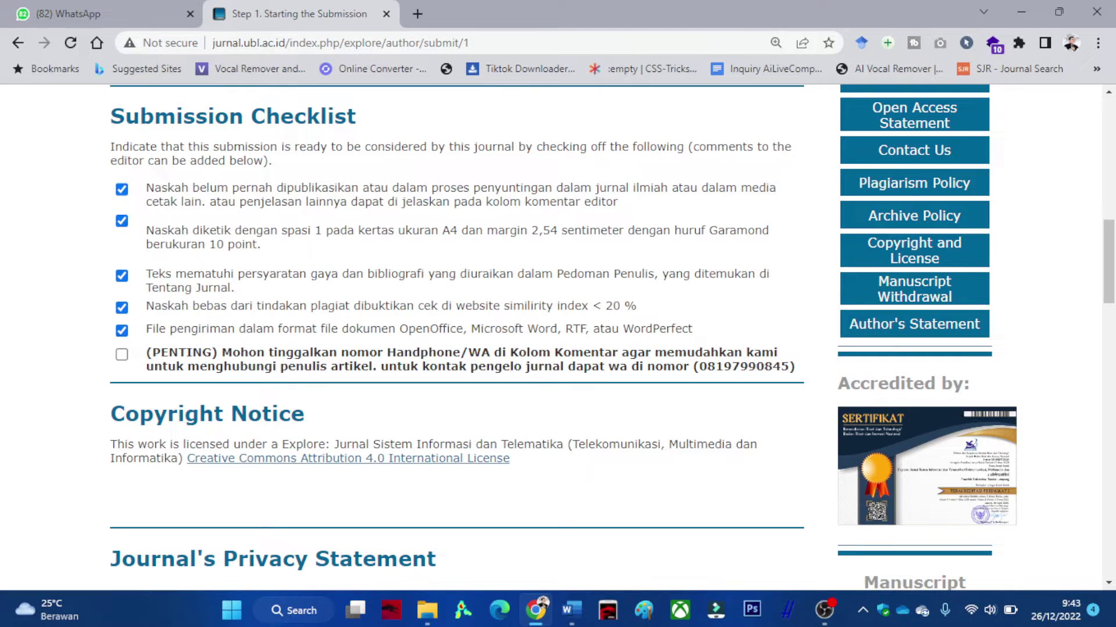
left_click(122, 355)
Save step 1 and continue to the Step 2 upload page.
scroll(456, 337, "down", 5)
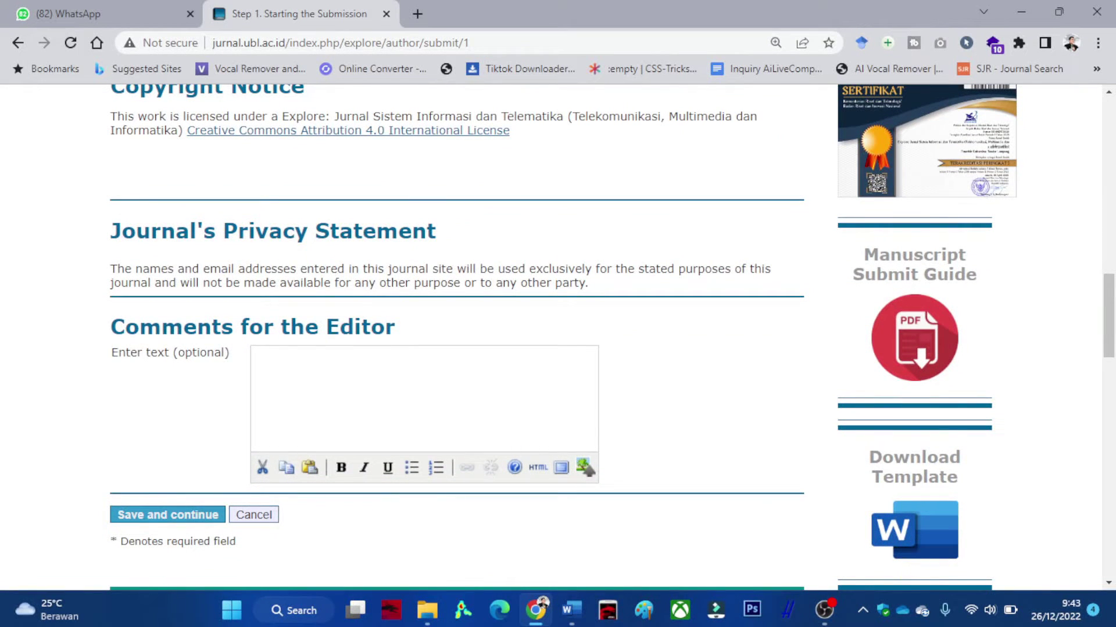
left_click(260, 361)
left_click_drag(224, 353, 177, 352)
key("F5")
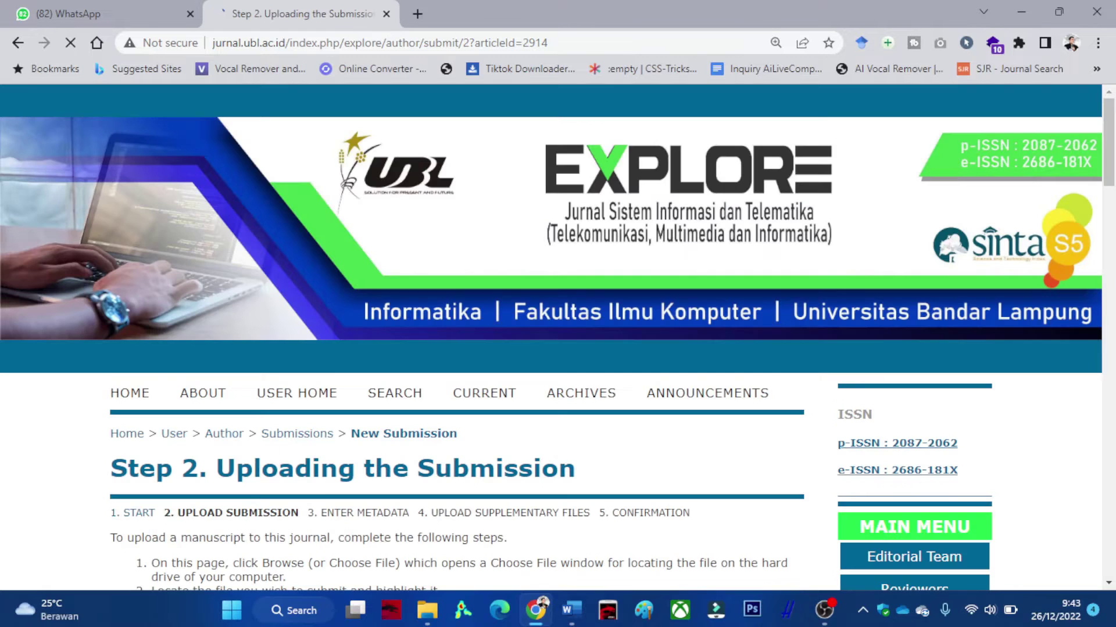
scroll(557, 337, "down", 2)
scroll(557, 337, "down", 3)
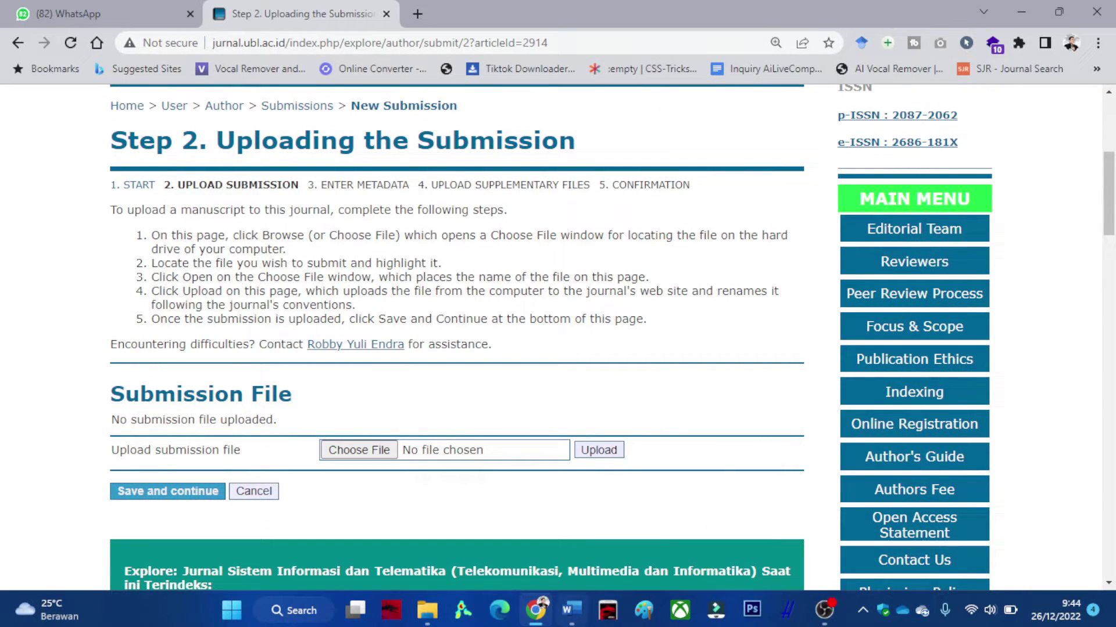
key("alt+Tab")
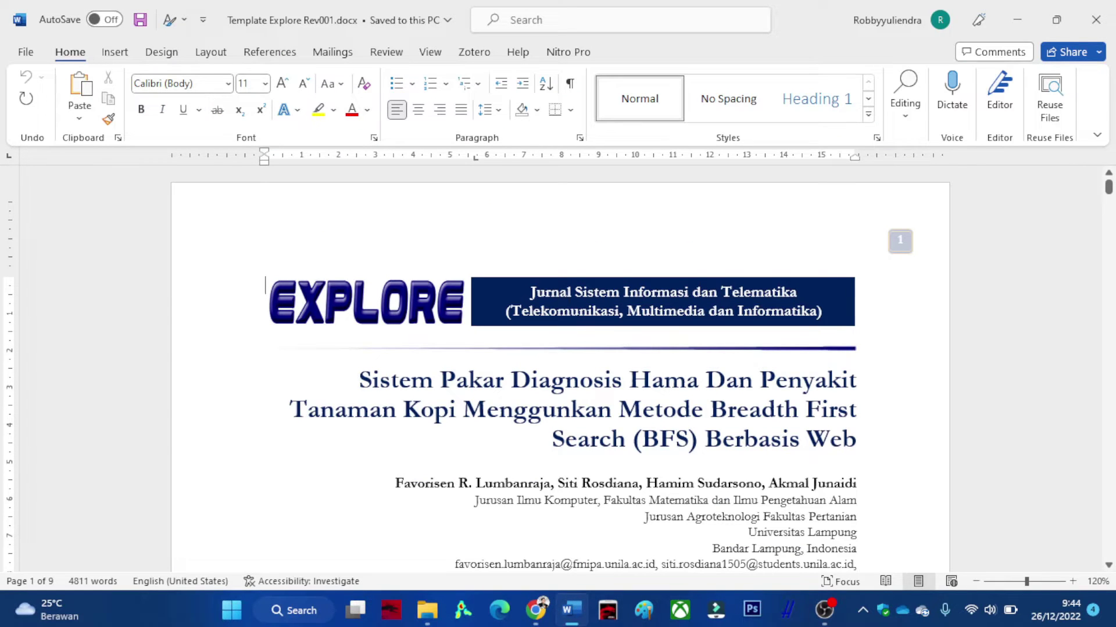
key("alt+Tab")
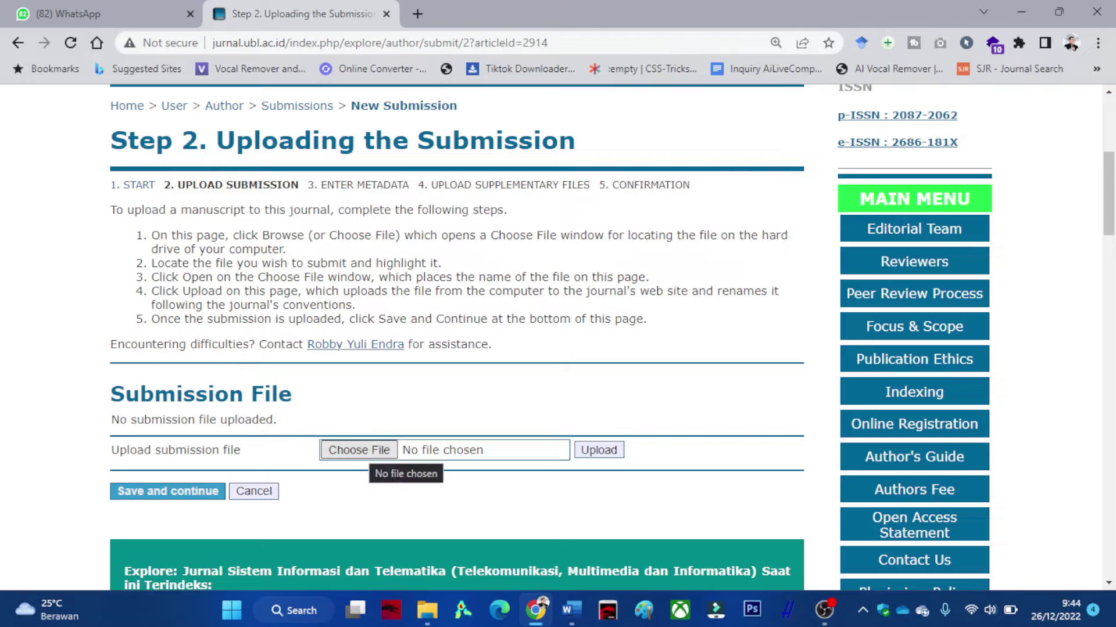
Browse to the Design Template Jurnal baru folder on Local Disk (D:) for the manuscript.
left_click(360, 450)
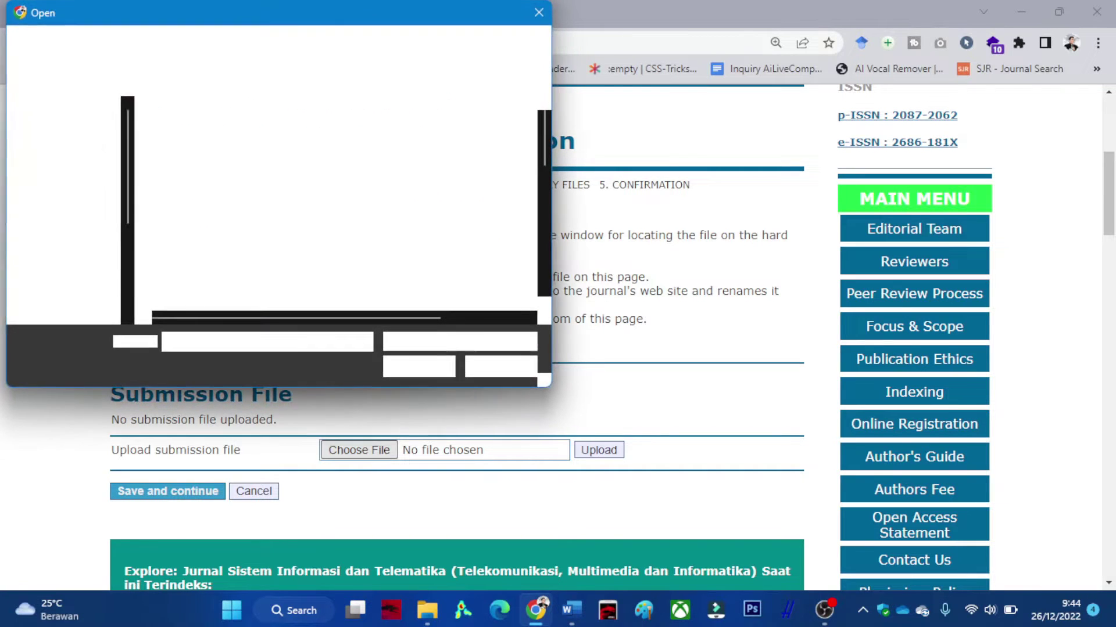
left_click(84, 266)
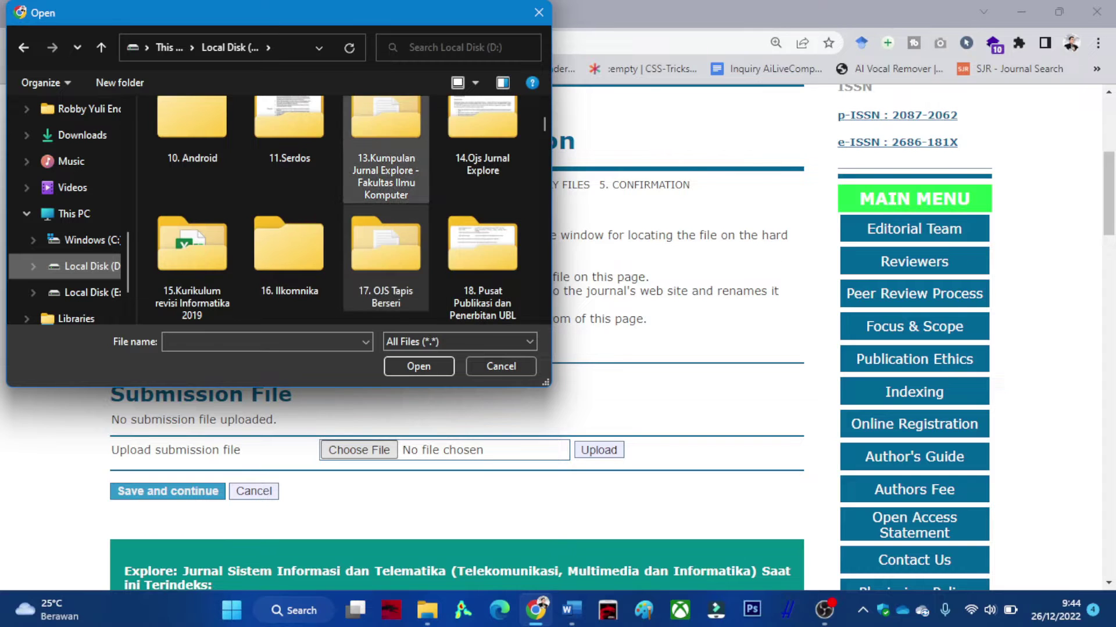
double_click(386, 125)
scroll(343, 221, "down", 7)
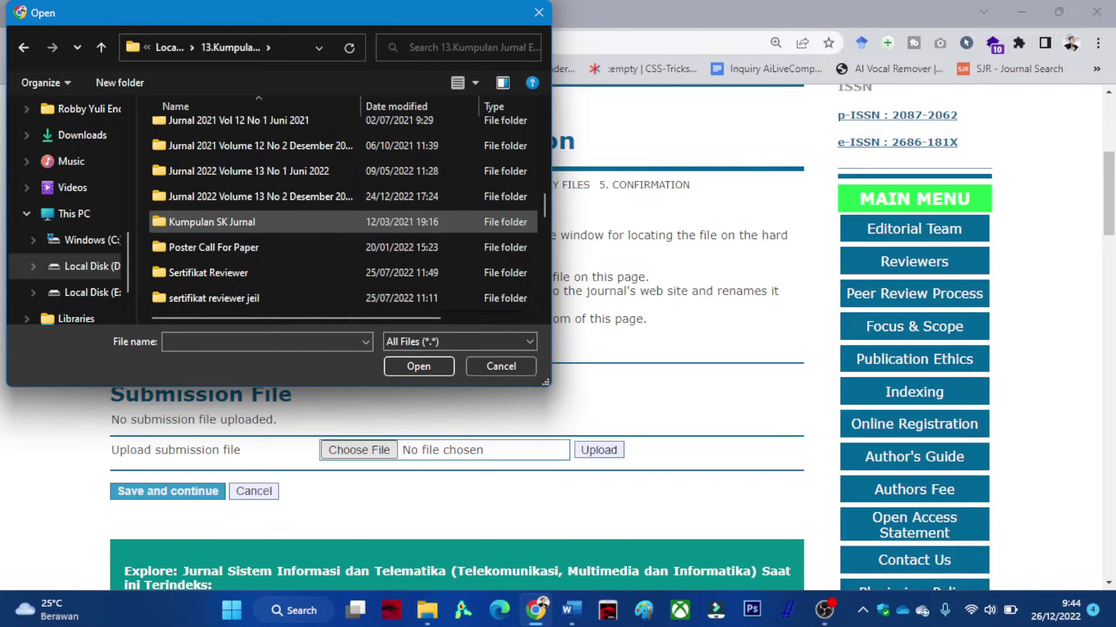
scroll(342, 215, "up", 8)
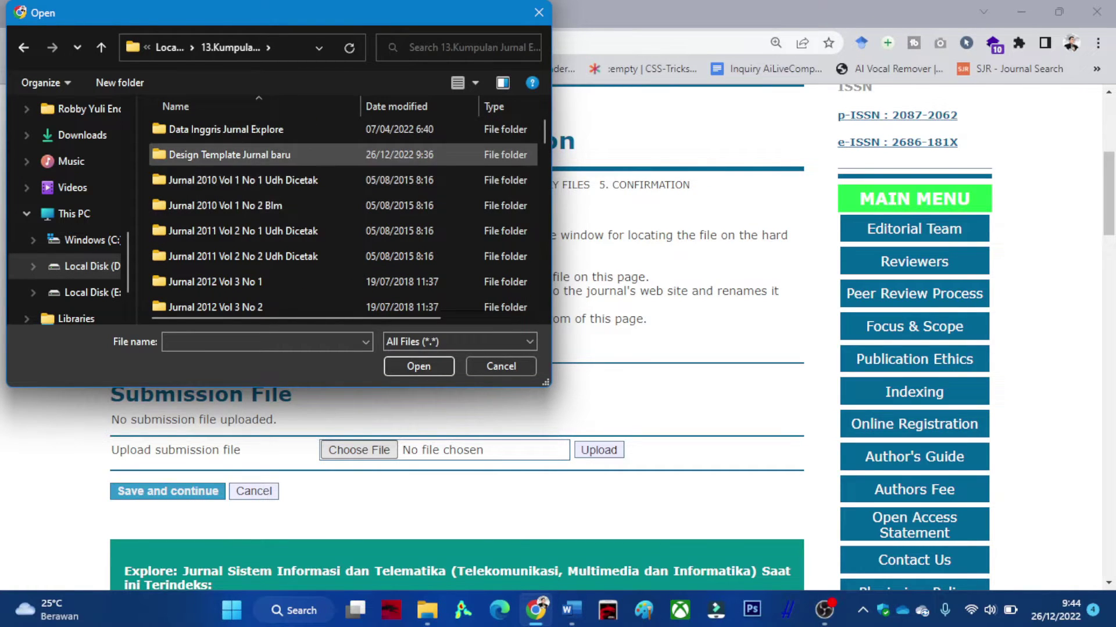
double_click(232, 154)
scroll(342, 171, "down", 5)
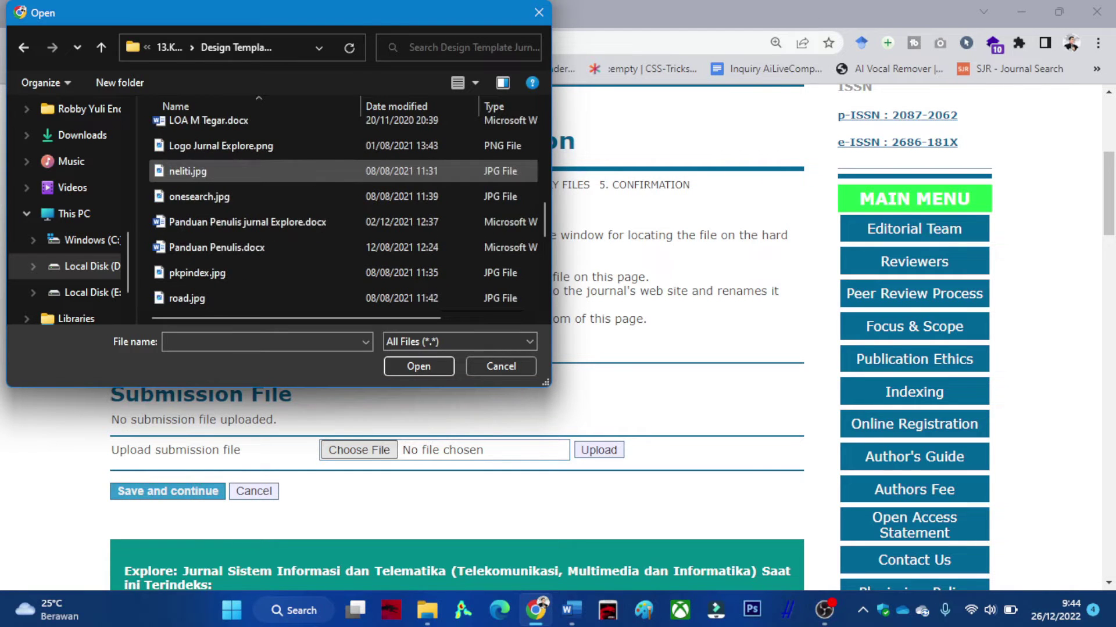
scroll(342, 171, "down", 2)
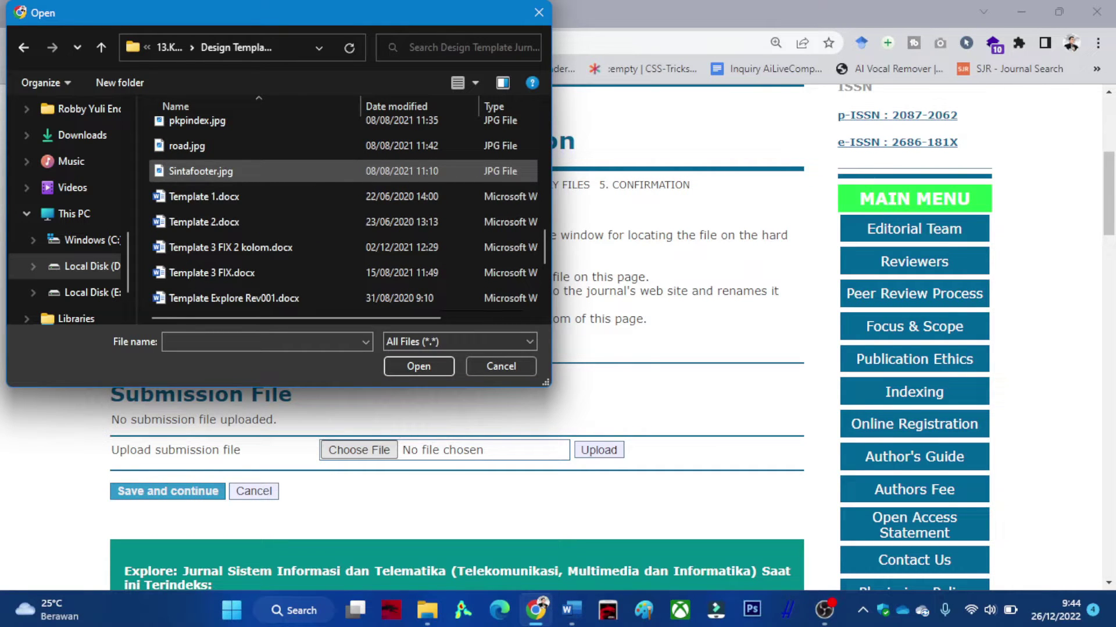
After checking the Word manuscript, choose Template Explore Rev001.docx as the submission file.
left_click(571, 610)
left_click(571, 610)
left_click(571, 610)
left_click(571, 610)
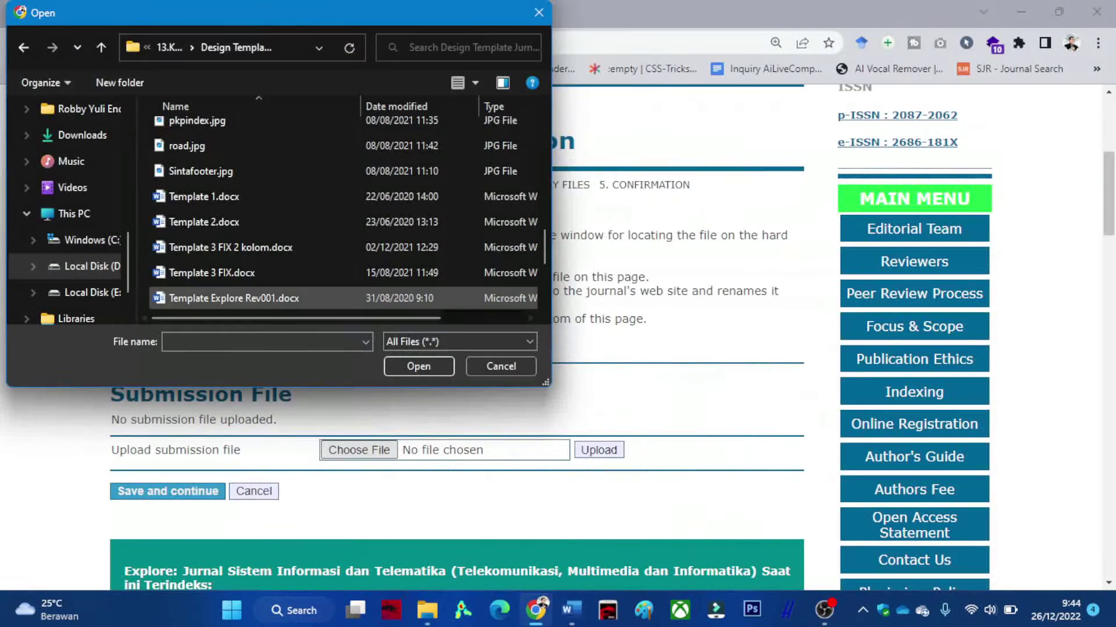
double_click(233, 298)
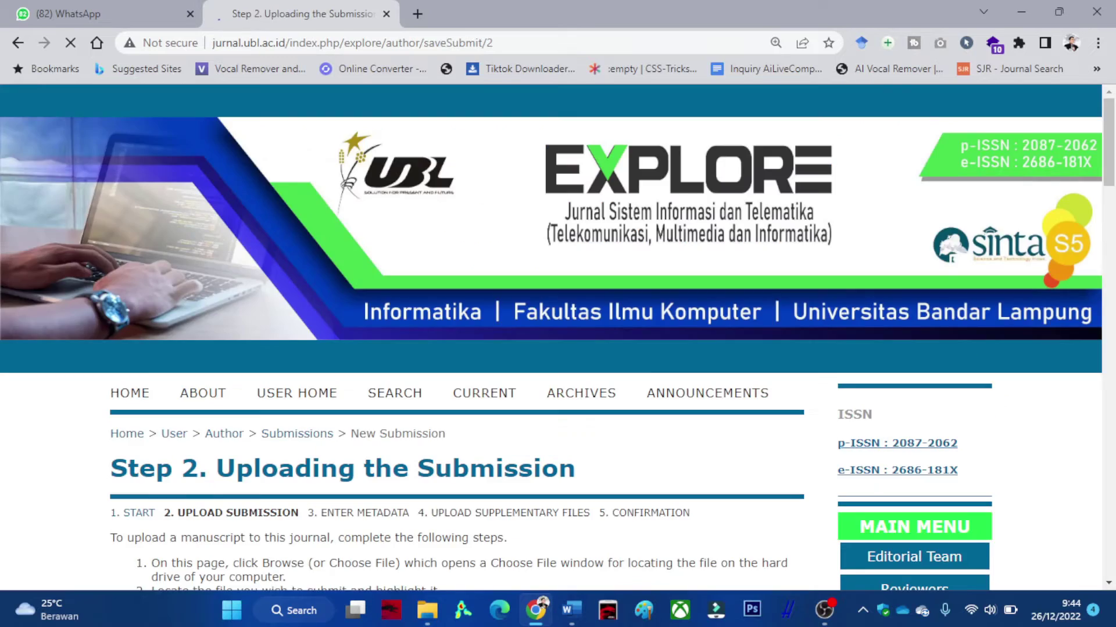
scroll(457, 337, "down", 4)
left_click_drag(250, 256, 380, 255)
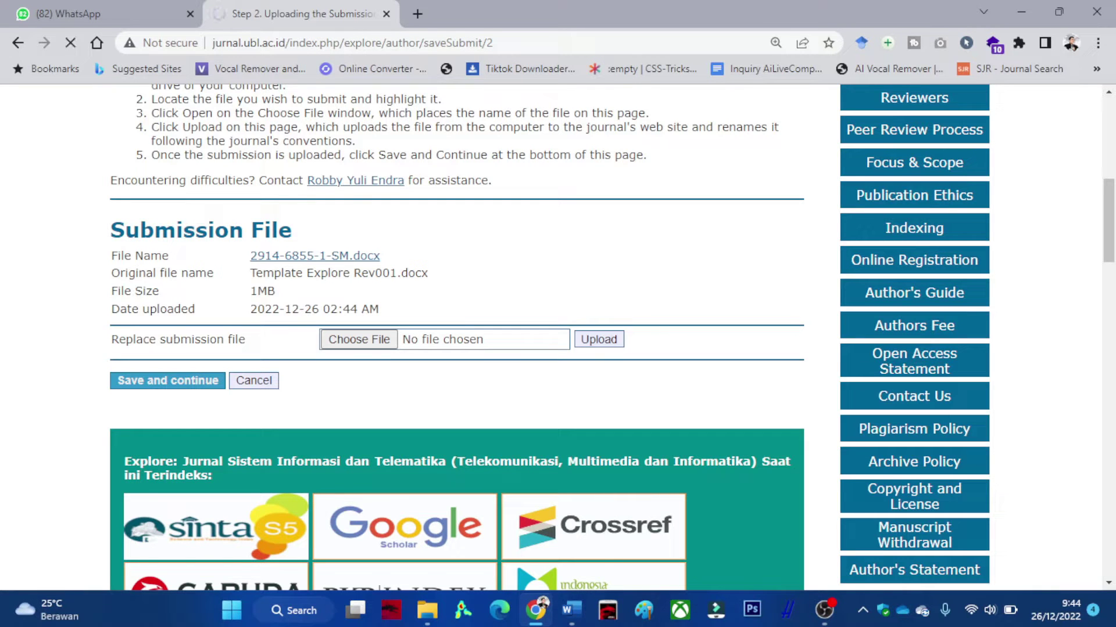
Review the Authors section against the Word manuscript and add a second, blank author entry.
scroll(556, 337, "down", 5)
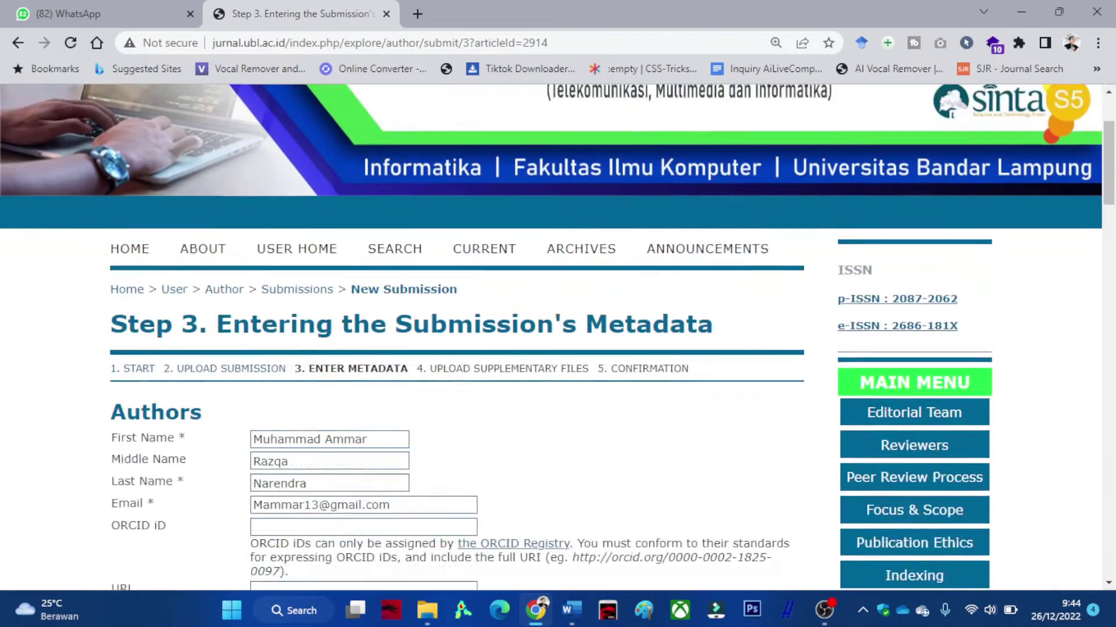
scroll(556, 337, "down", 1)
scroll(557, 337, "down", 1)
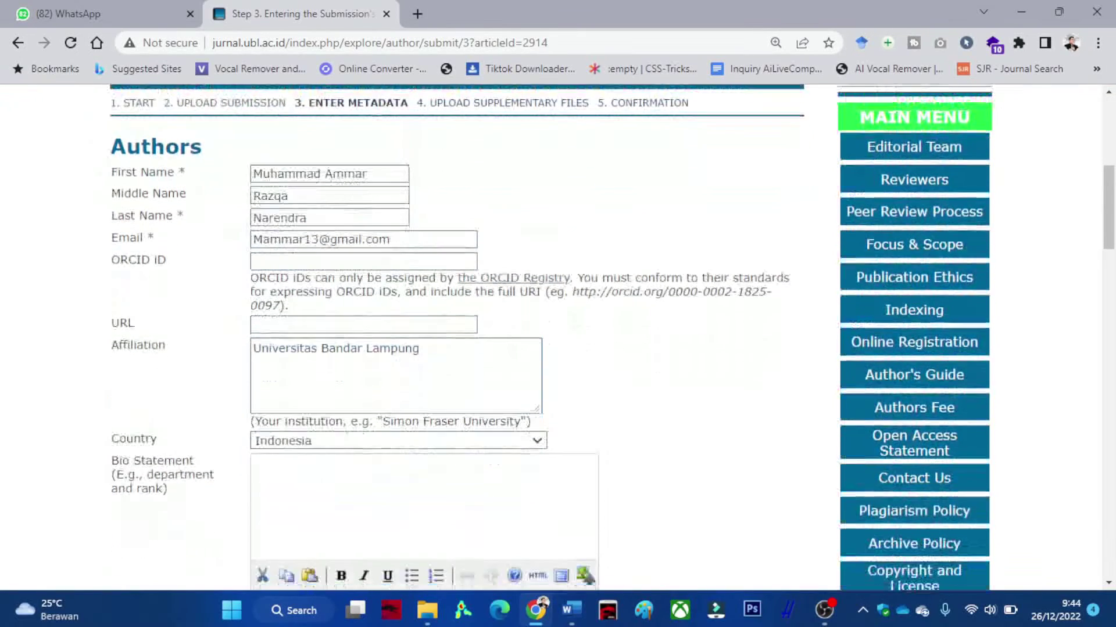
scroll(557, 337, "down", 1)
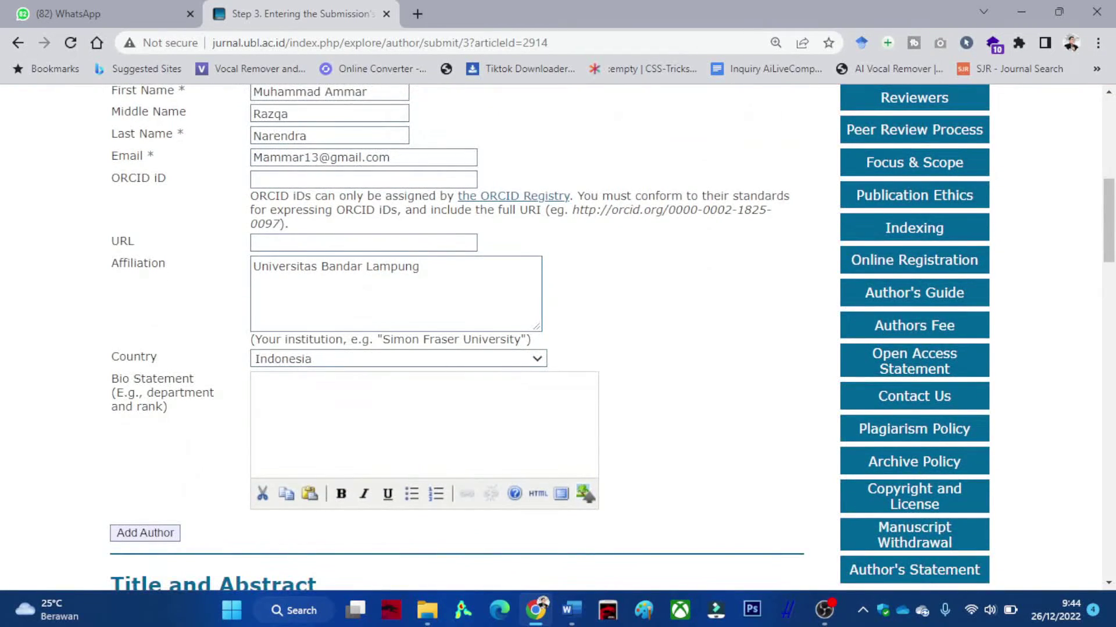
scroll(556, 337, "down", 2)
scroll(556, 337, "up", 3)
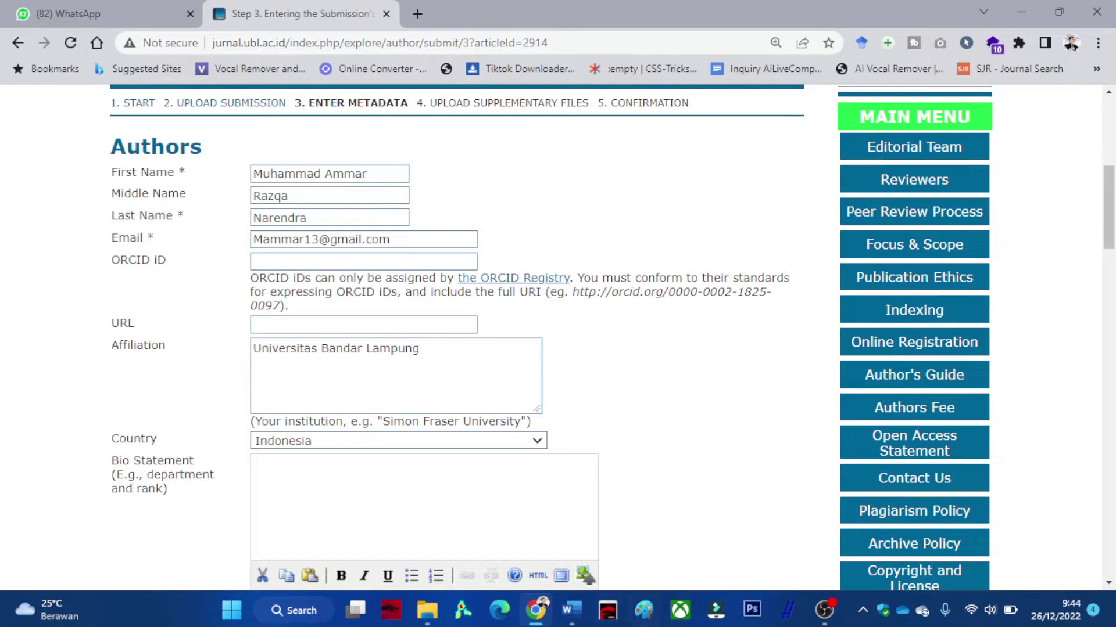
left_click(572, 610)
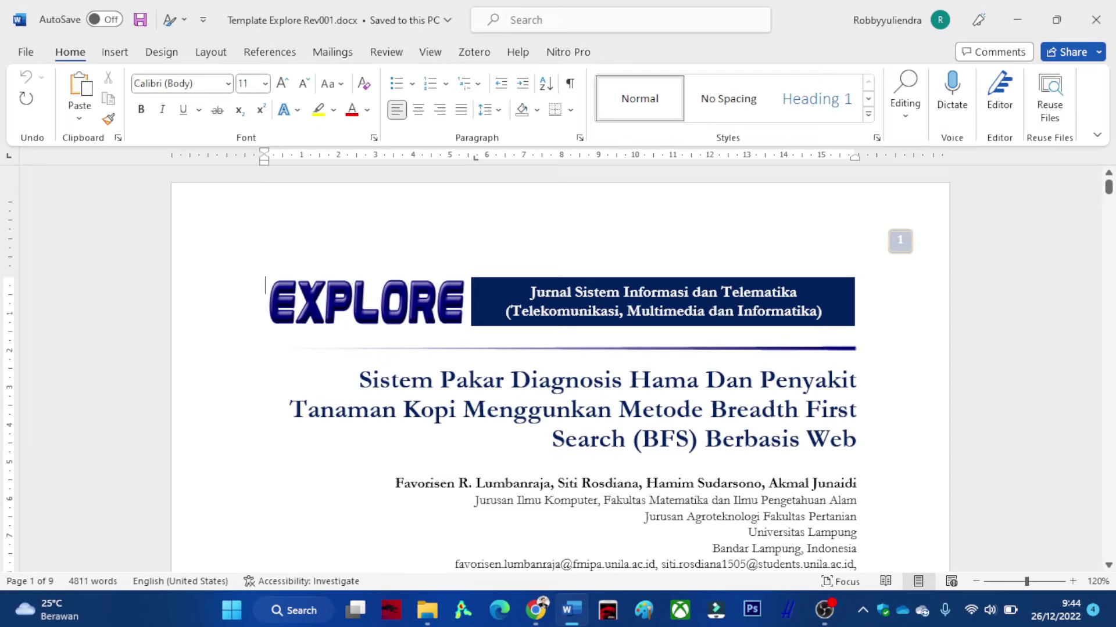
left_click(1017, 19)
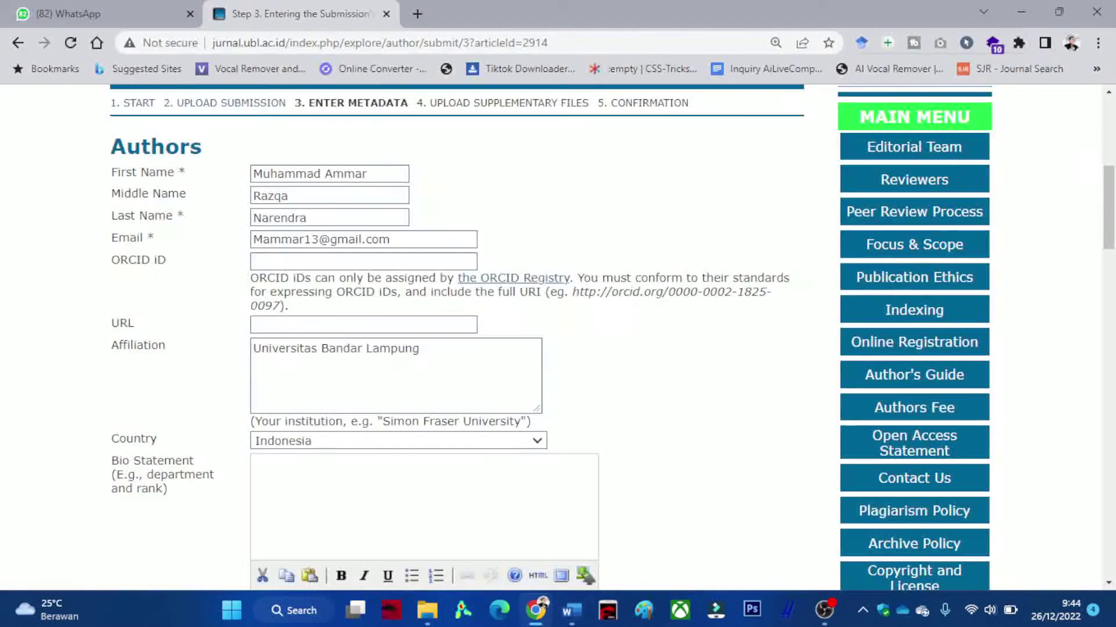
scroll(563, 337, "down", 4)
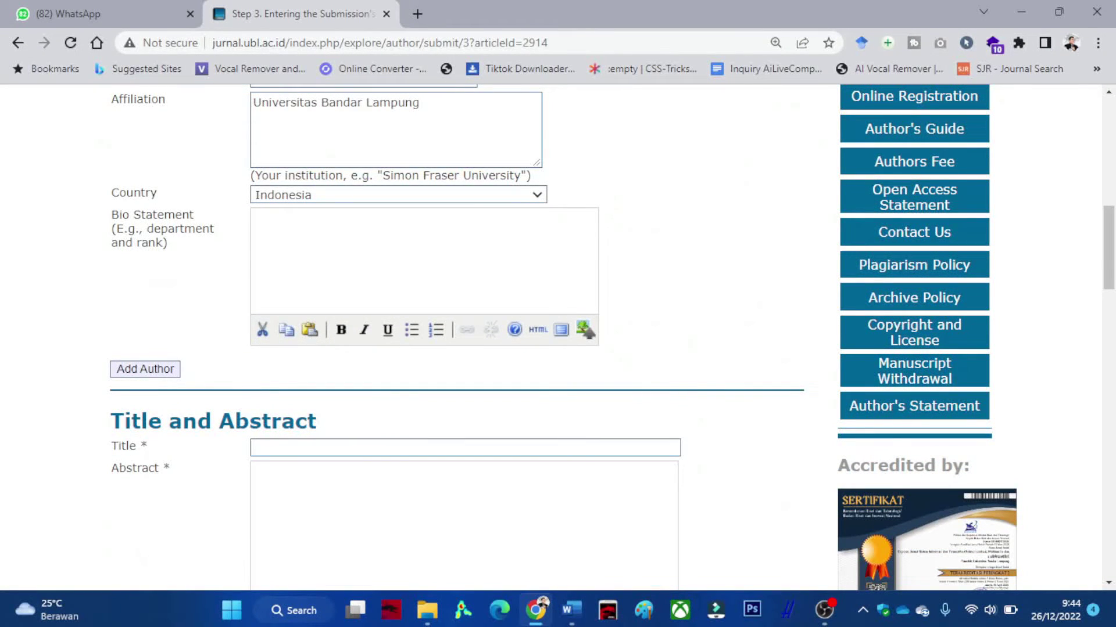
key("F5")
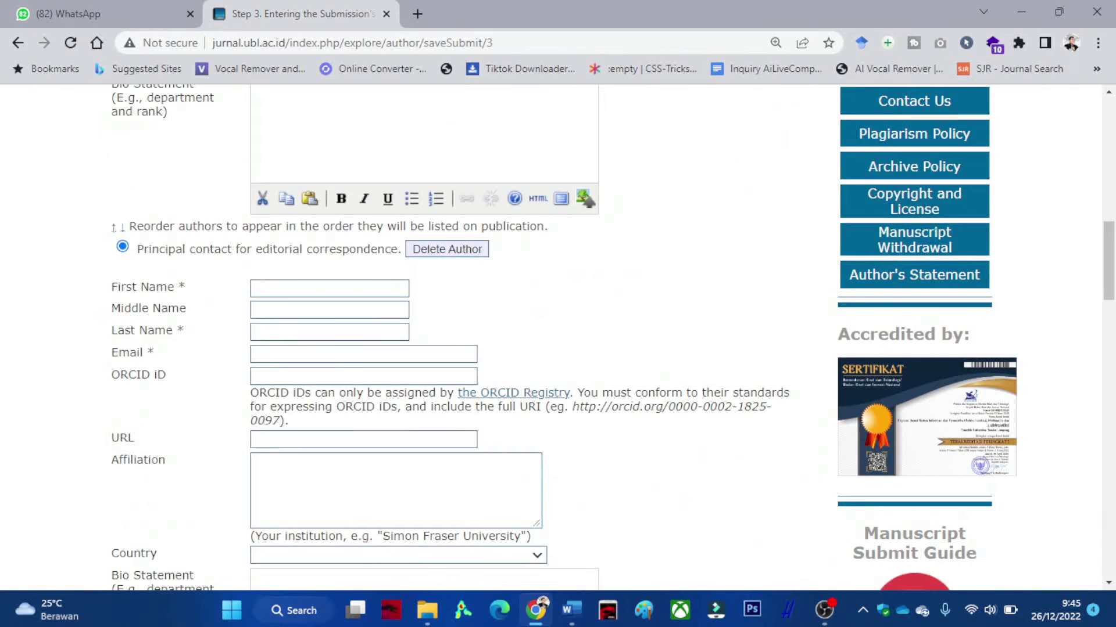
Enter the second author's first name, last name and e-mail address.
scroll(407, 337, "up", 1)
left_click(329, 370)
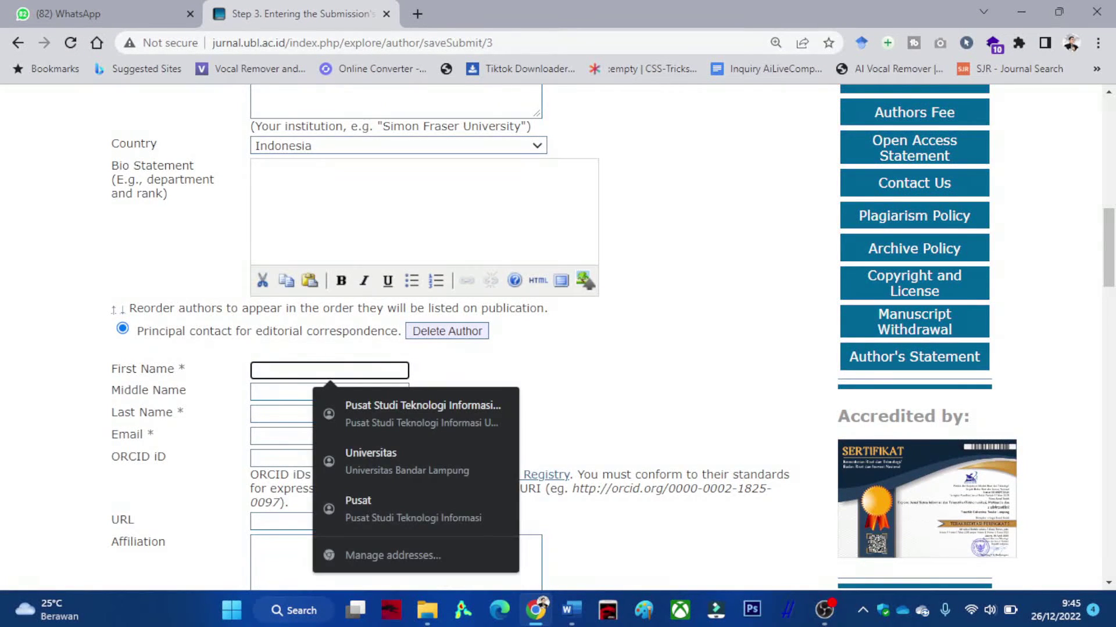
scroll(406, 337, "up", 6)
scroll(407, 337, "down", 6)
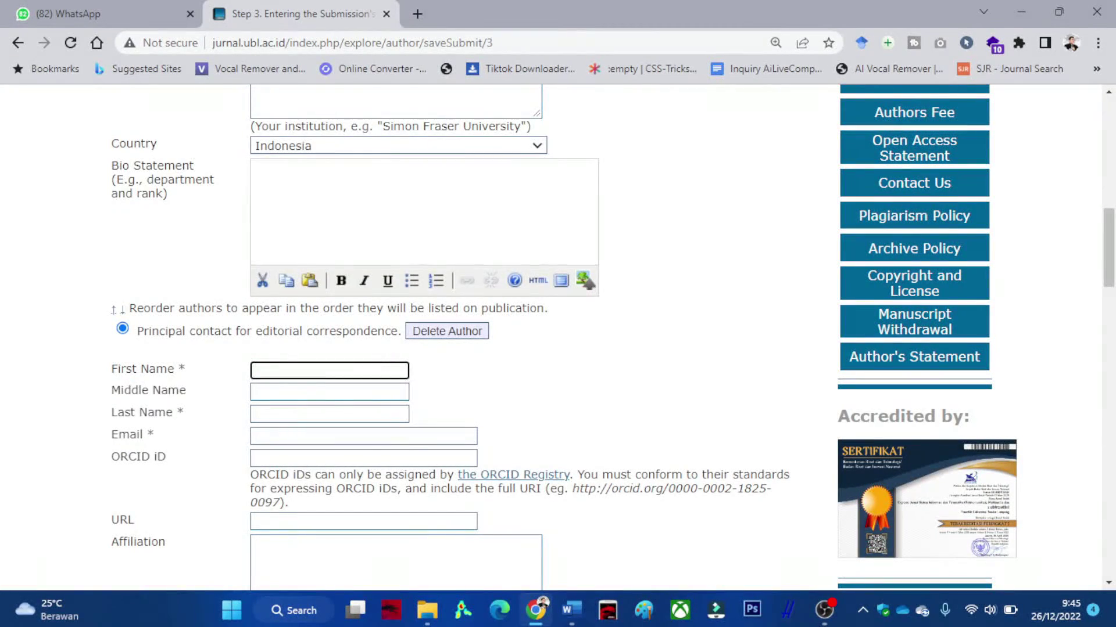
key("Down")
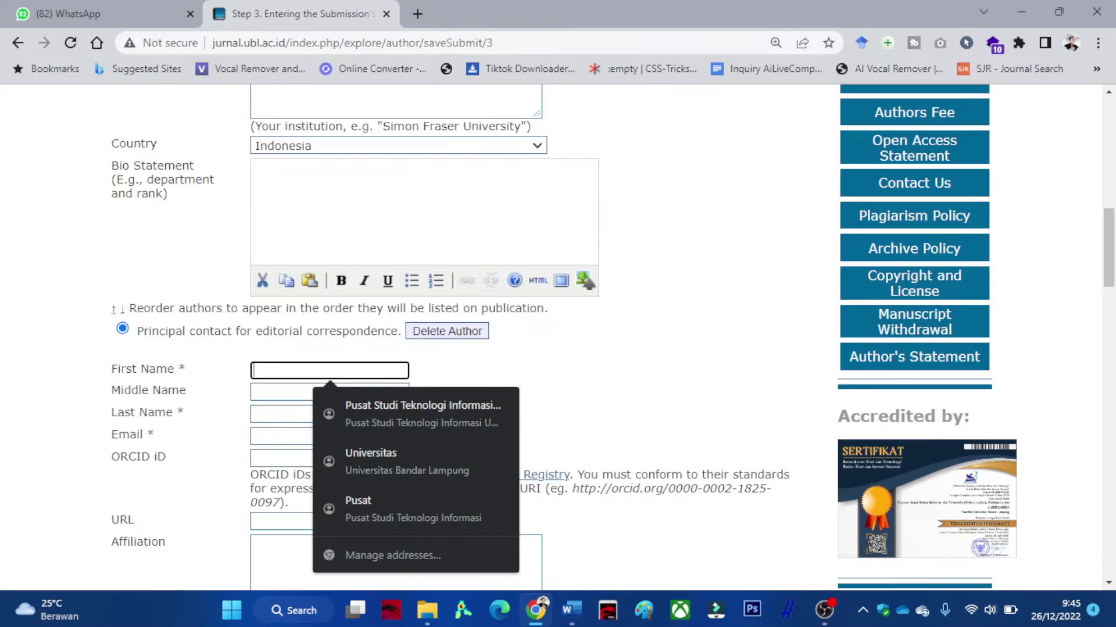
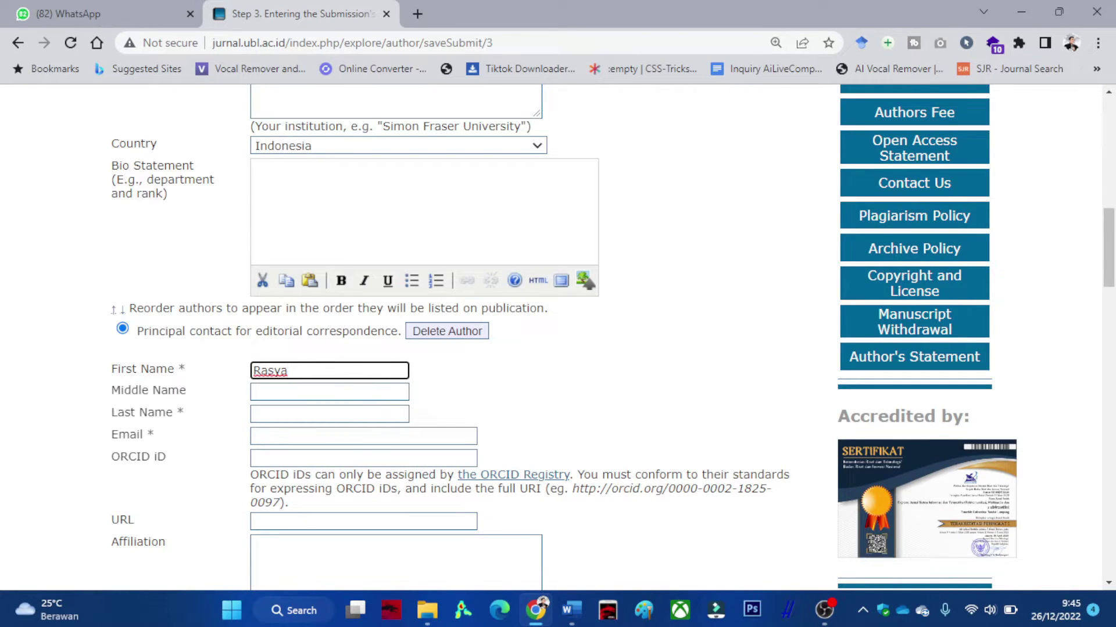
left_click(329, 414)
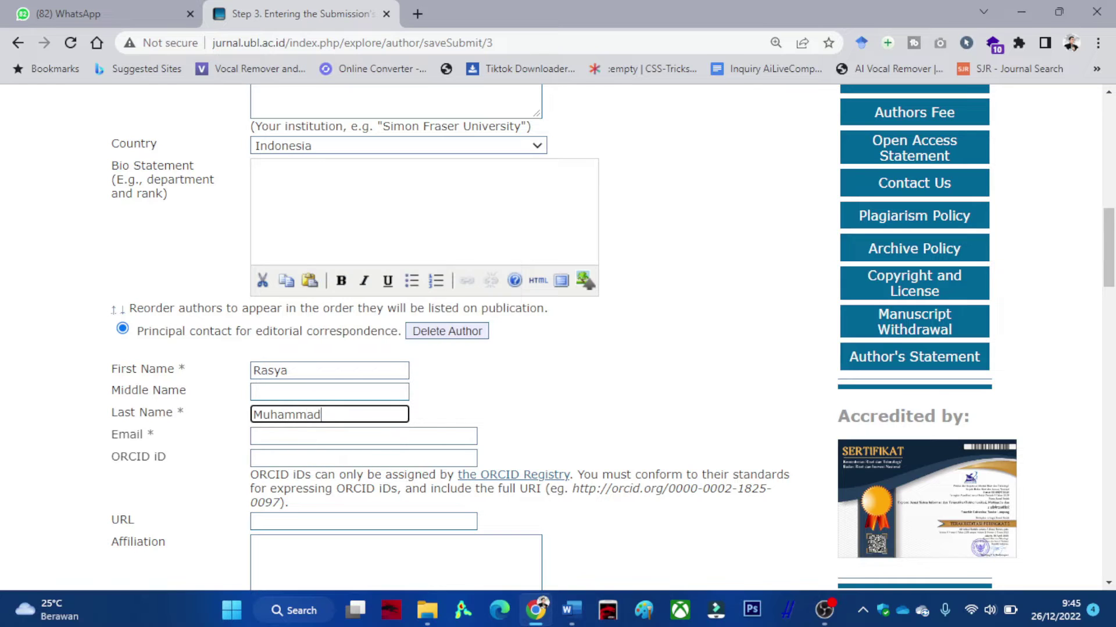
key("Tab")
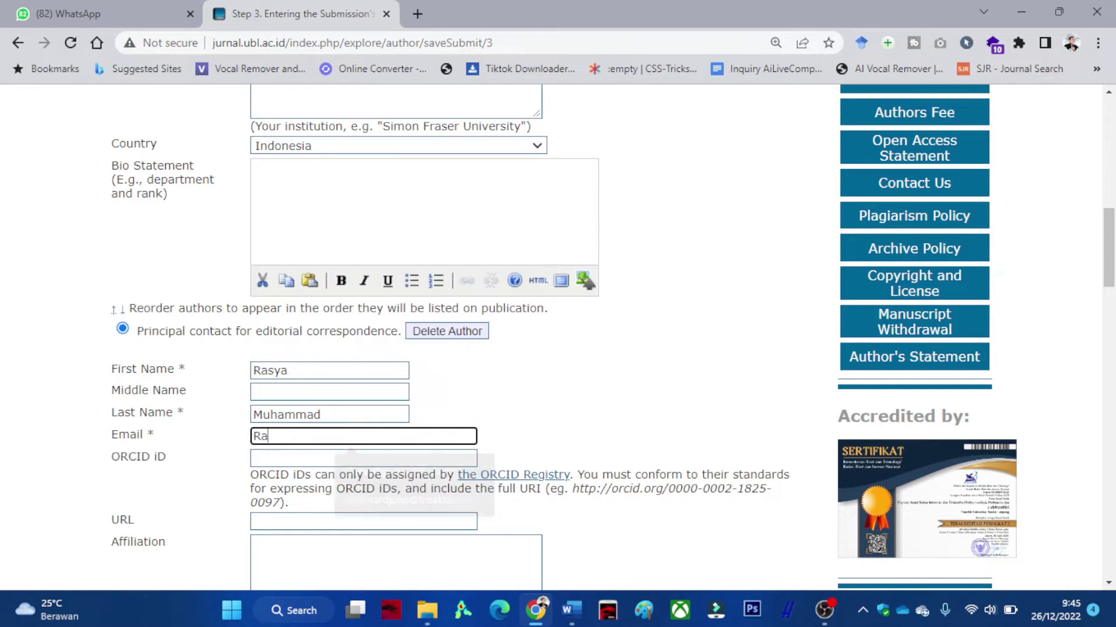
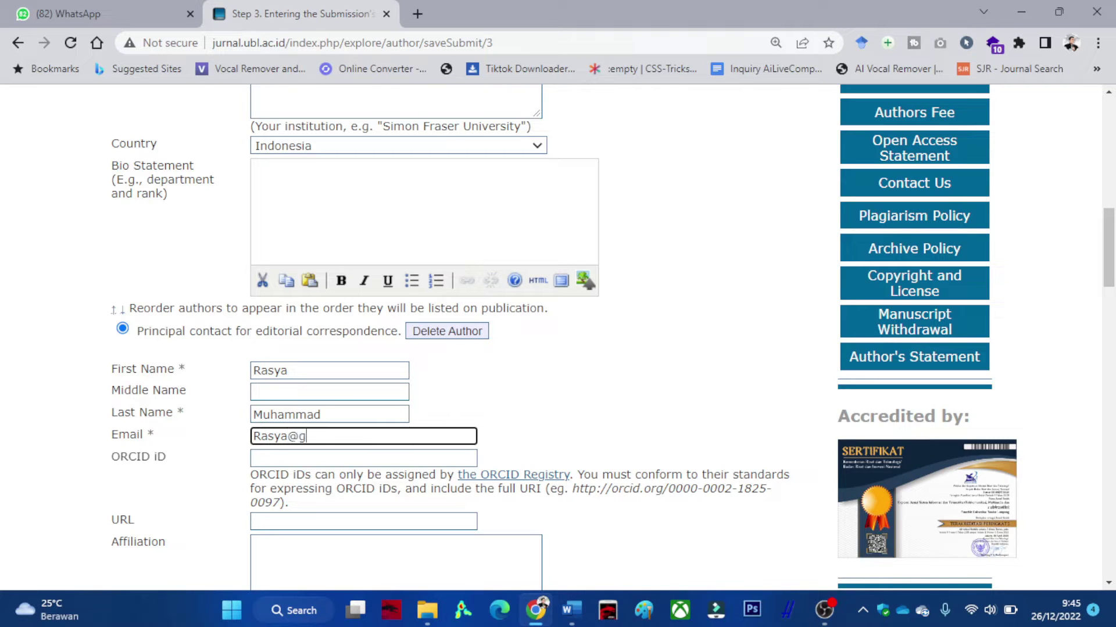
Set the second author's affiliation to Universitas Bandar Lampung and country to Indonesia.
scroll(612, 337, "down", 3)
left_click(254, 382)
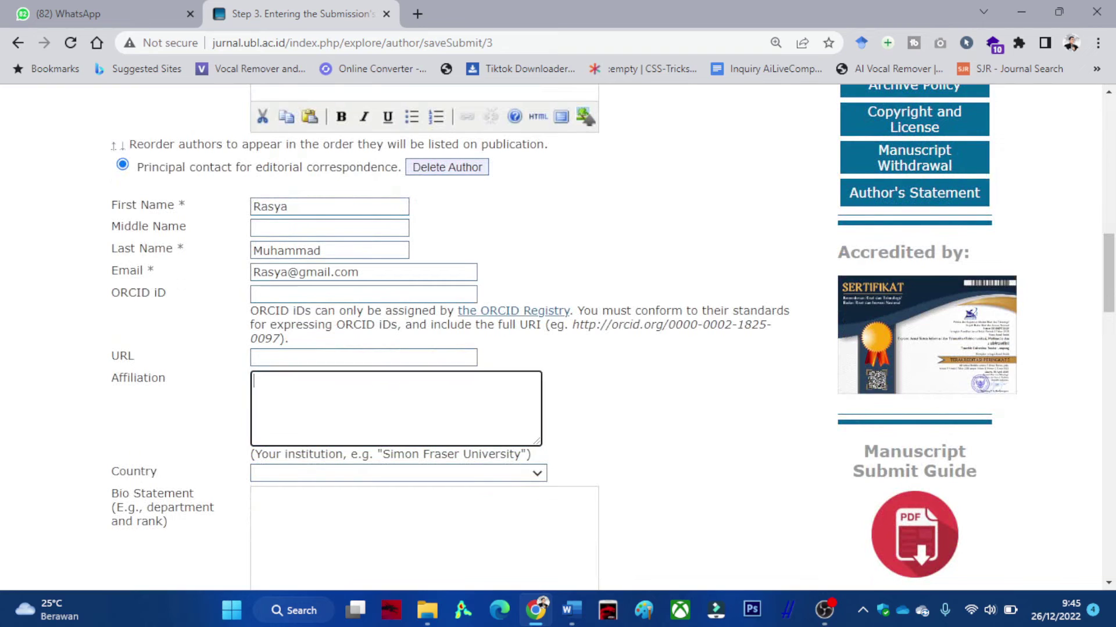
type("Universitas Bandar Lam")
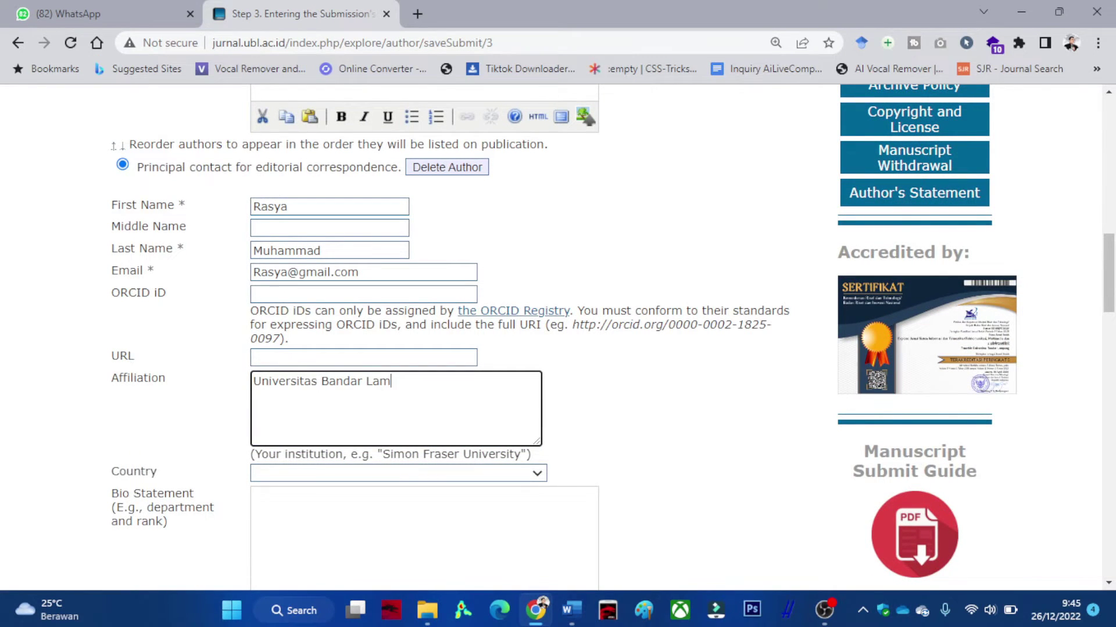
type("pung")
key("Tab")
key("alt+Down")
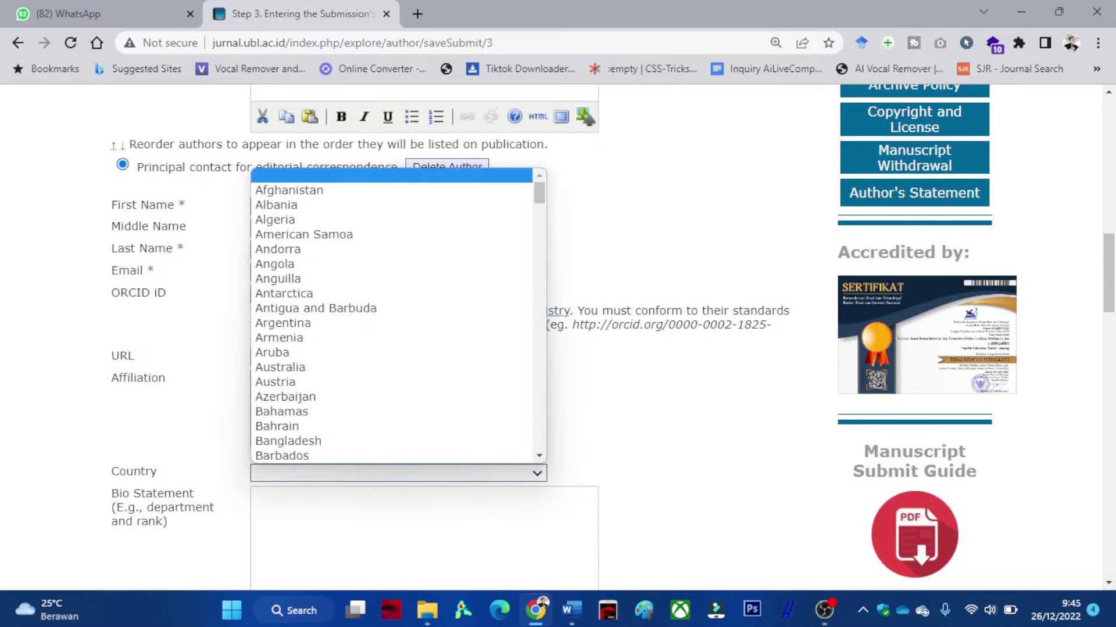
type("indo")
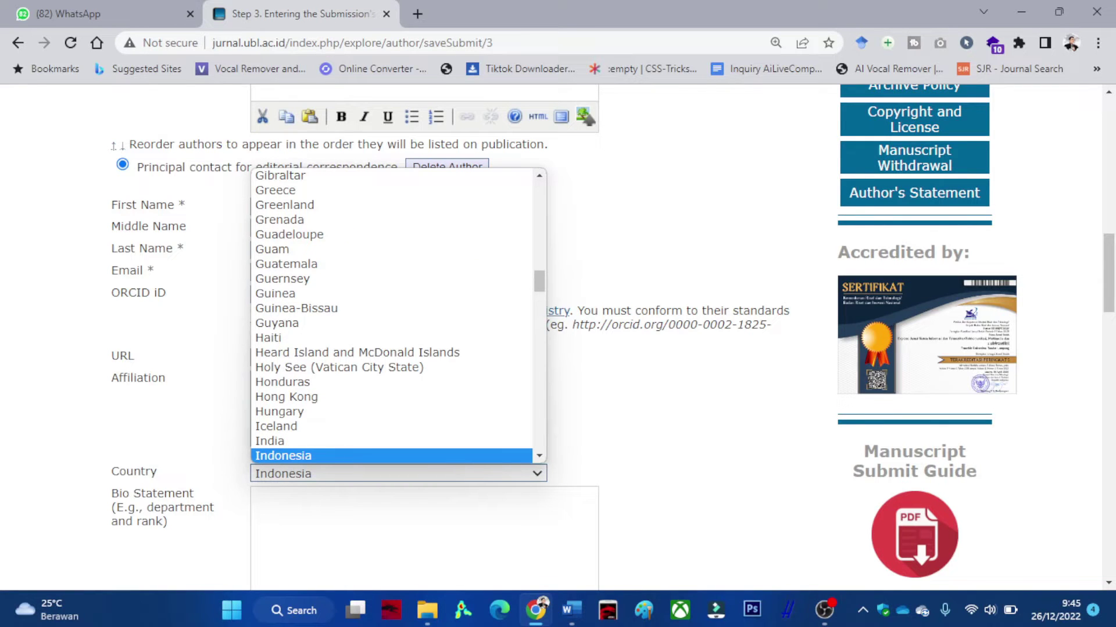
key("Return")
scroll(558, 337, "down", 3)
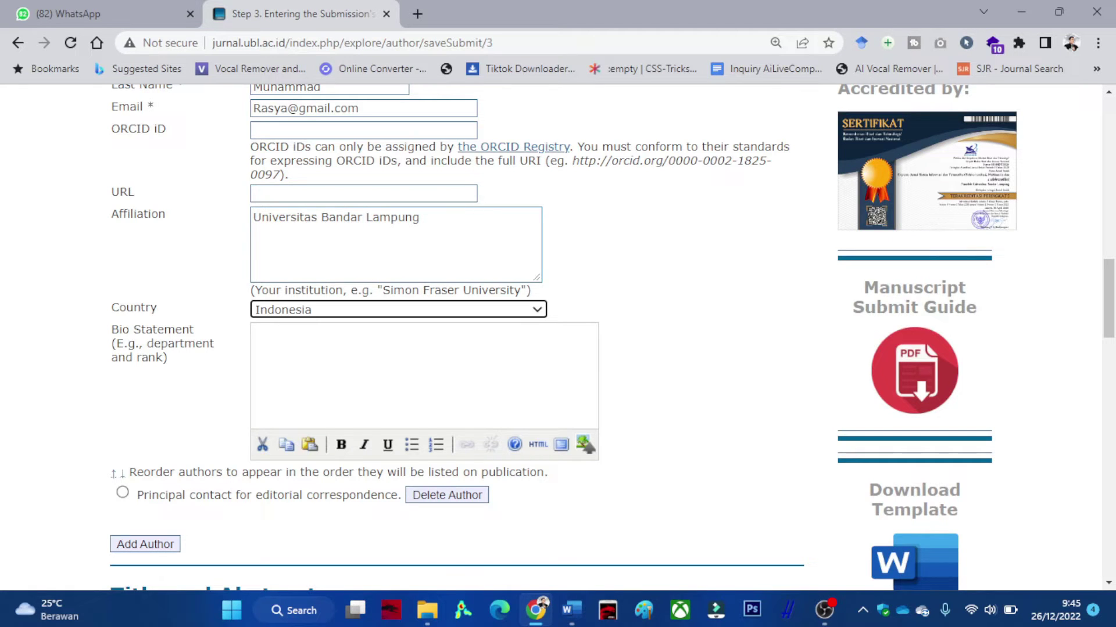
scroll(612, 338, "down", 1)
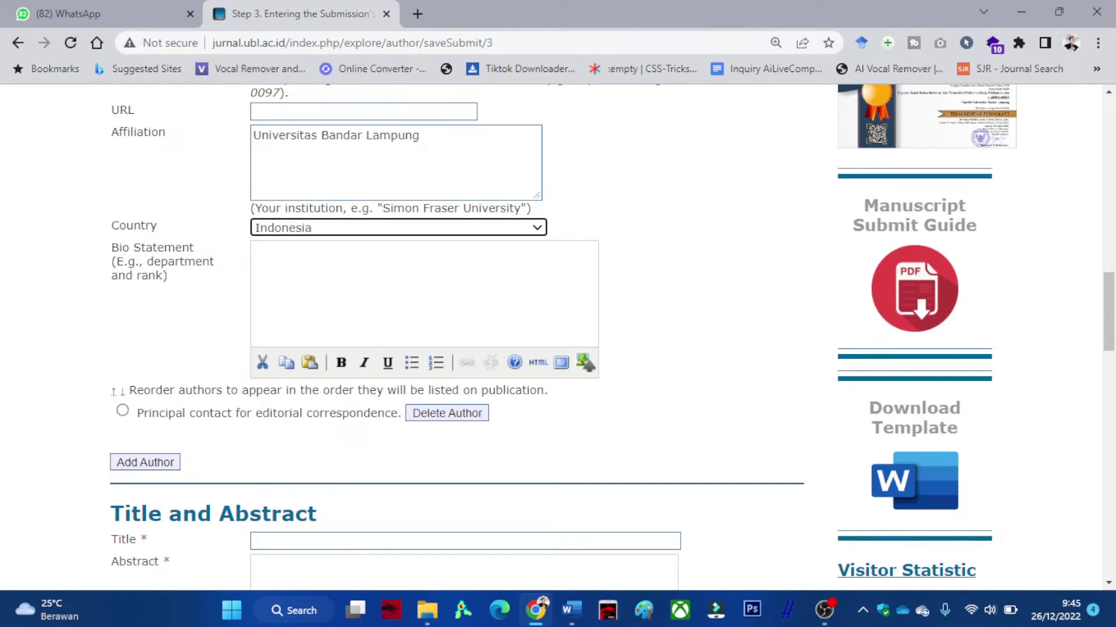
Copy the three-line article title from the Word manuscript into the Title field.
scroll(611, 338, "up", 4)
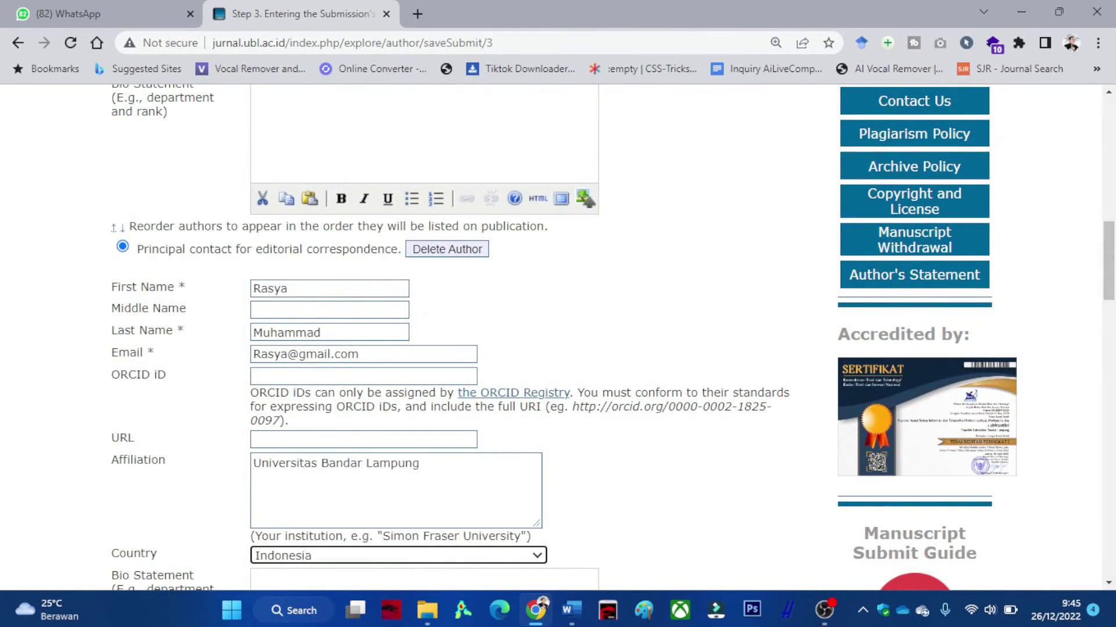
scroll(558, 337, "down", 2)
scroll(558, 337, "down", 6)
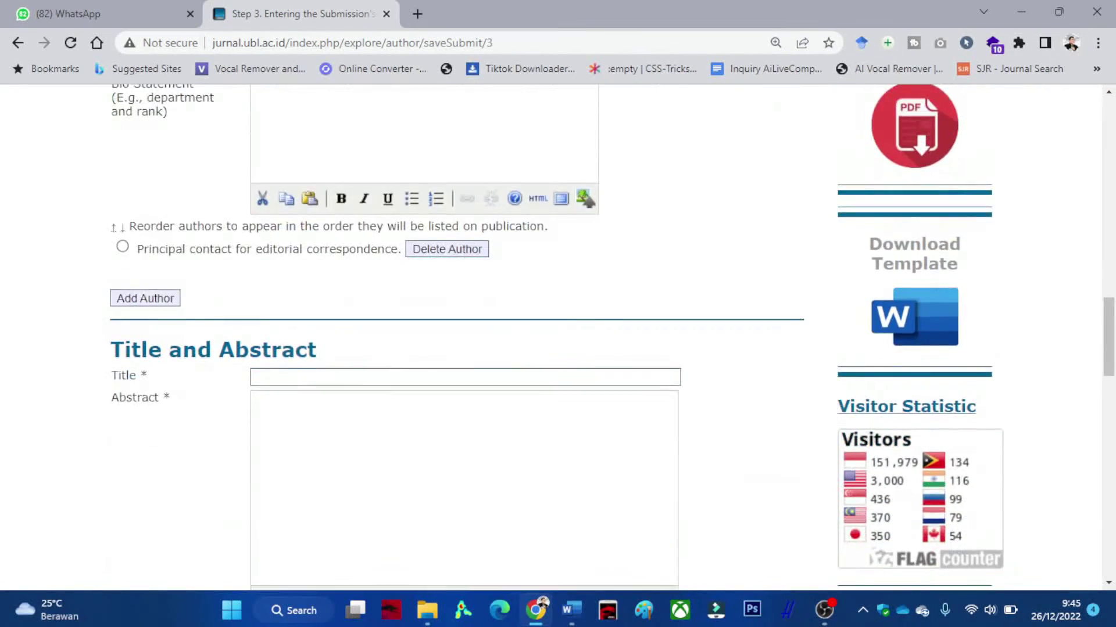
scroll(558, 337, "down", 1)
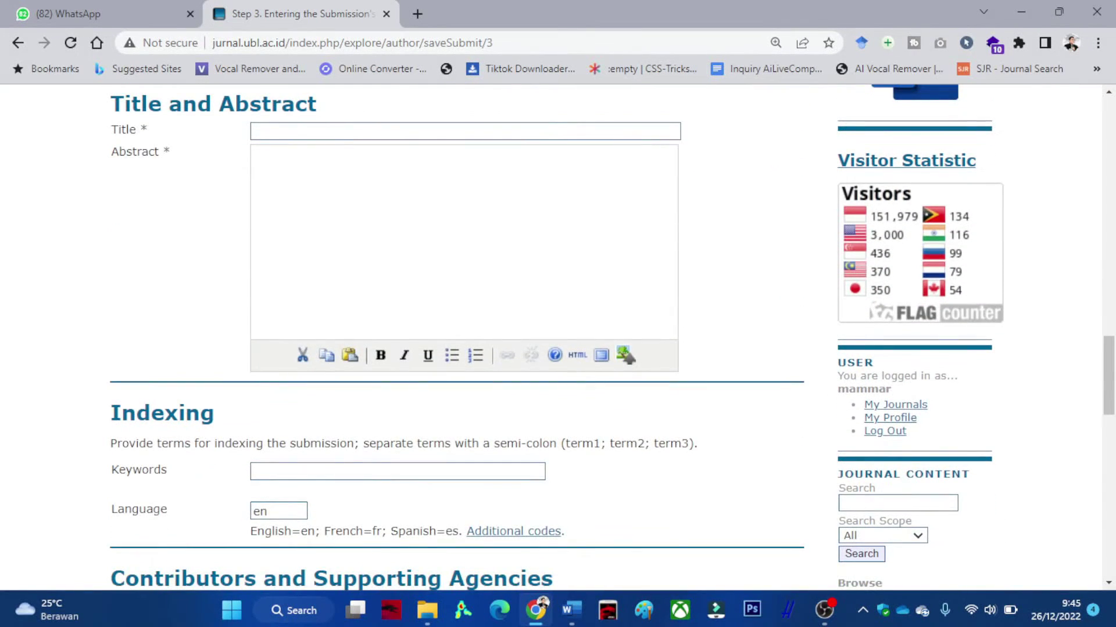
left_click(571, 610)
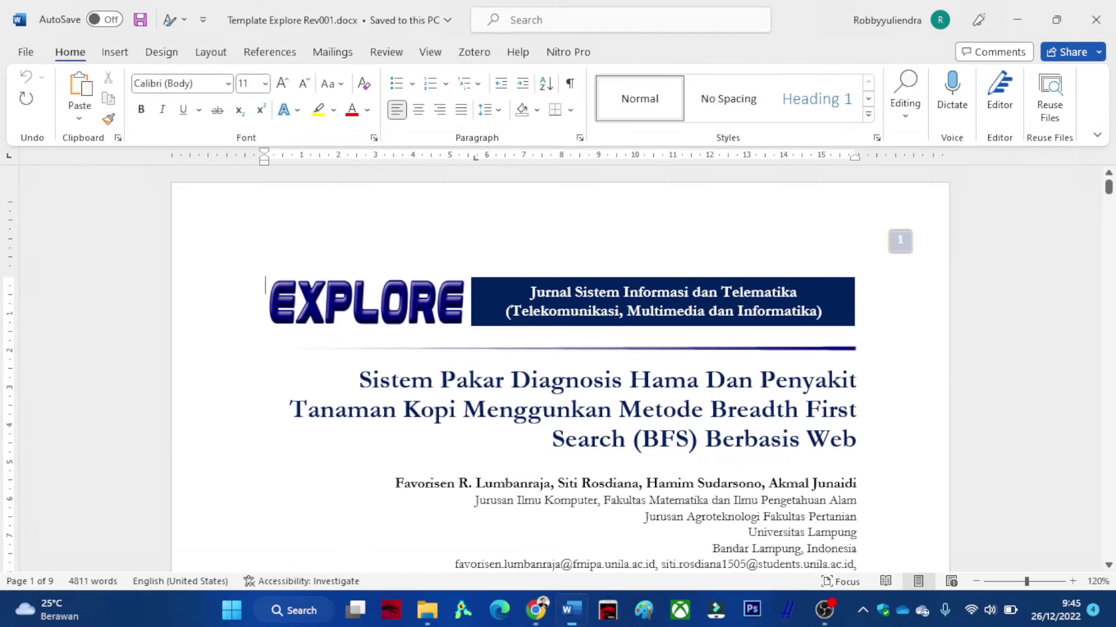
left_click_drag(358, 381, 856, 440)
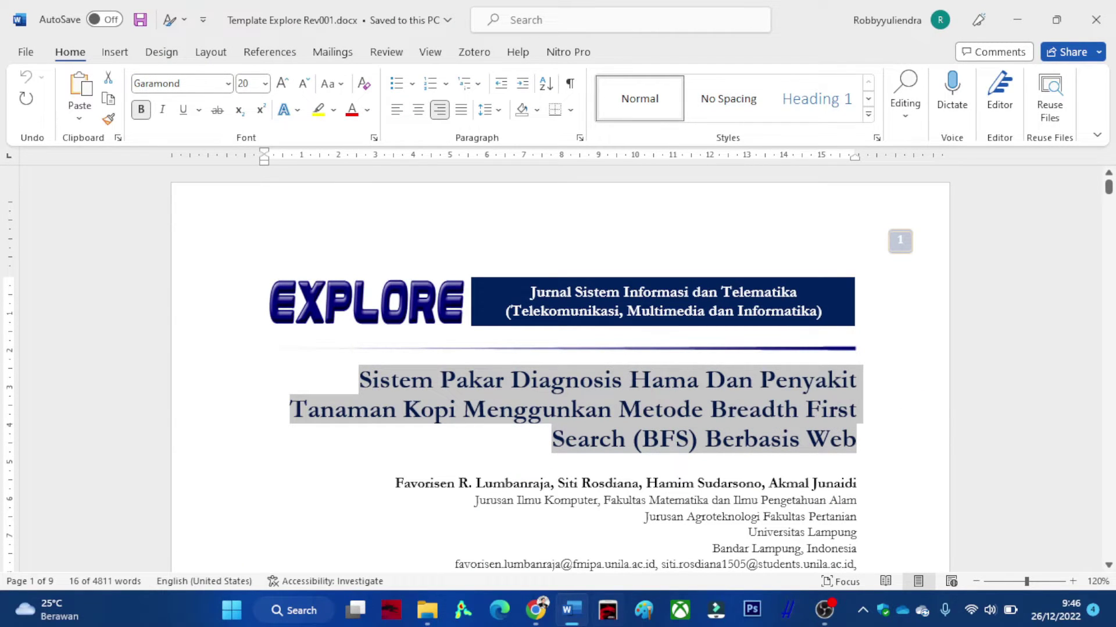
left_click(535, 610)
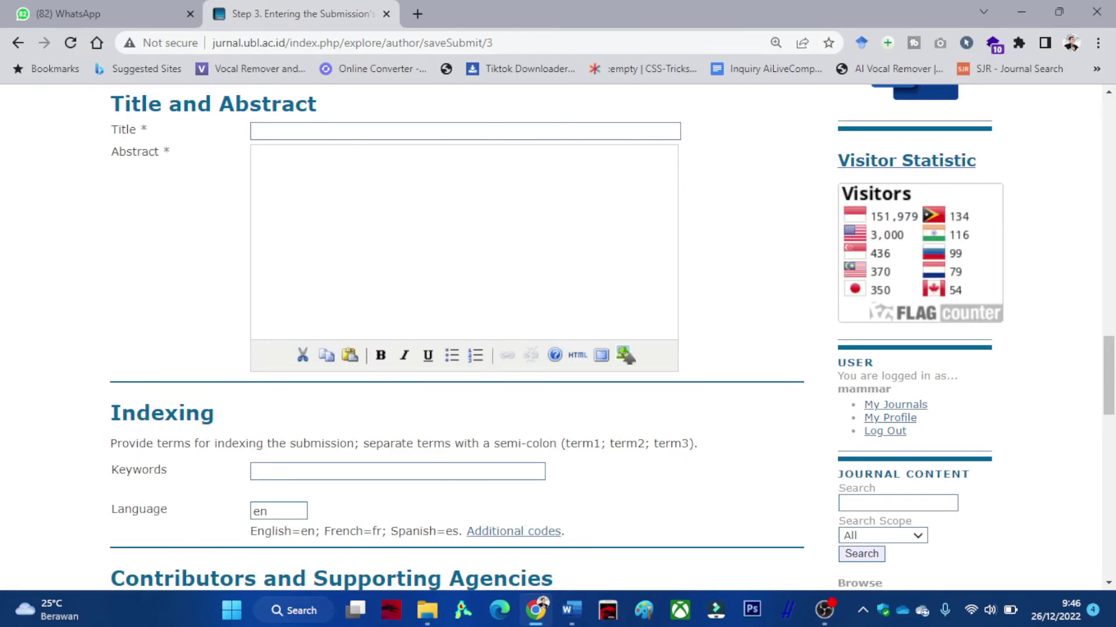
left_click(349, 130)
key("ctrl+v")
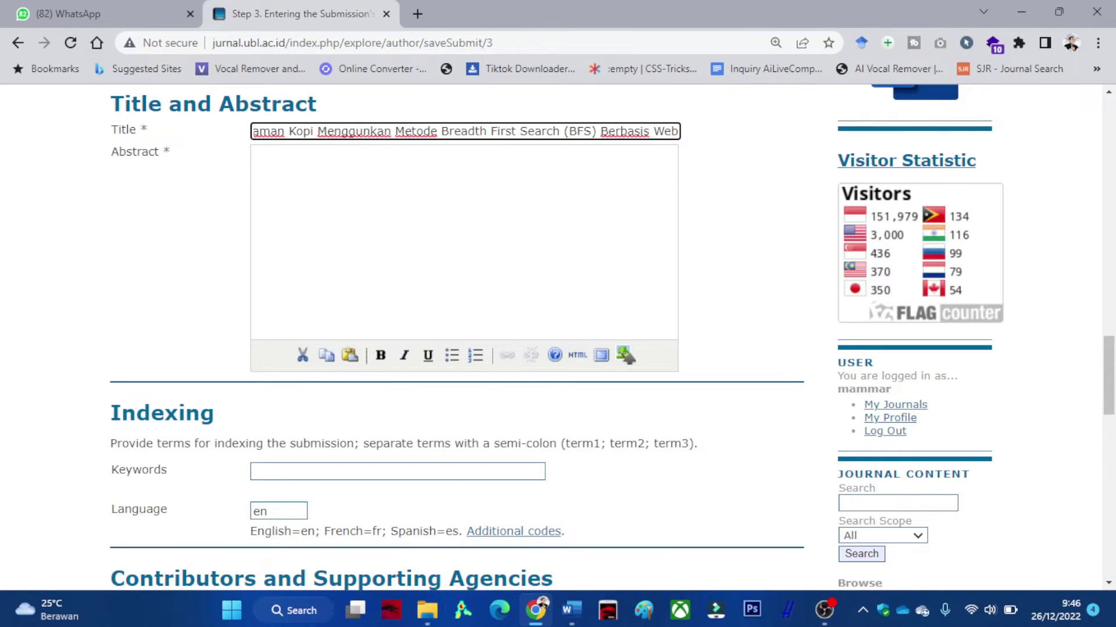
Paste the Indonesian abstract into the Abstract box and delete its closing percentages.
left_click(572, 610)
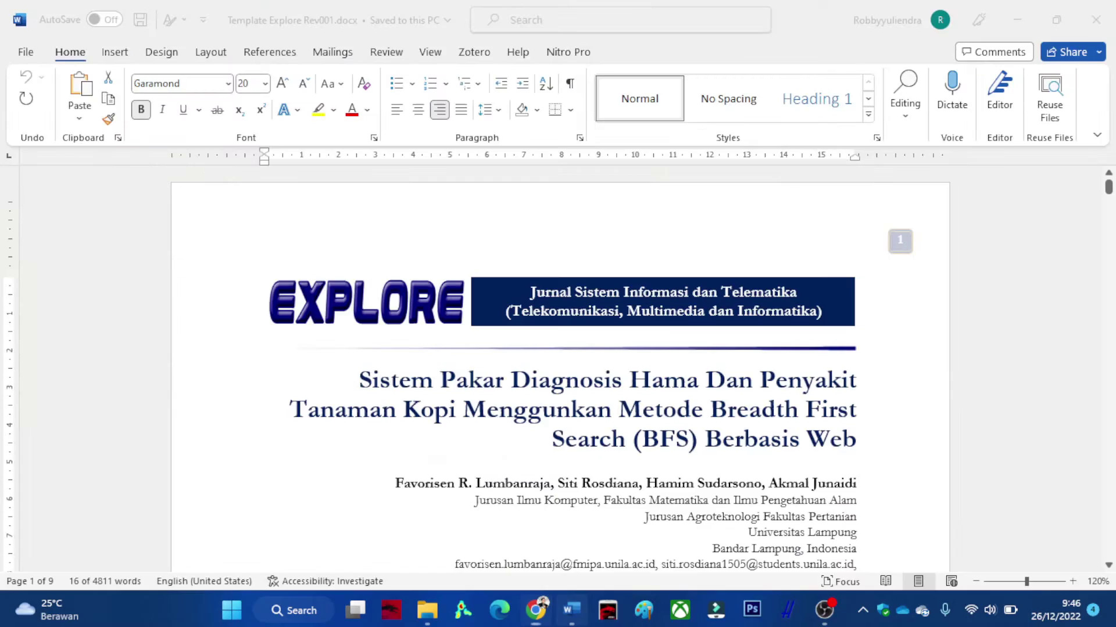
scroll(560, 372, "down", 1)
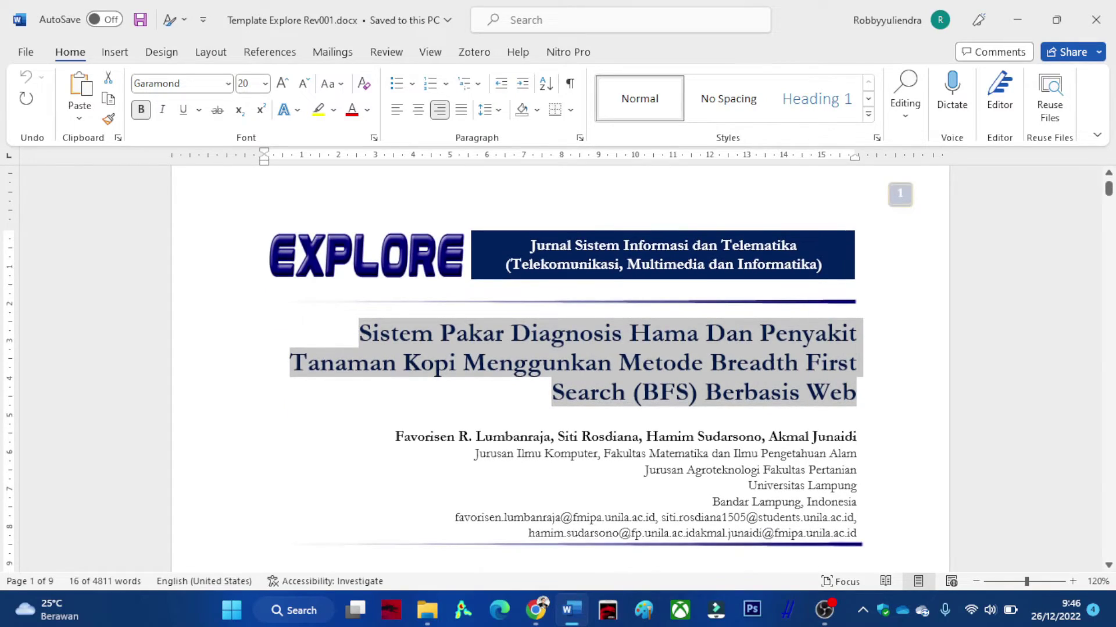
scroll(560, 372, "down", 5)
scroll(560, 372, "down", 4)
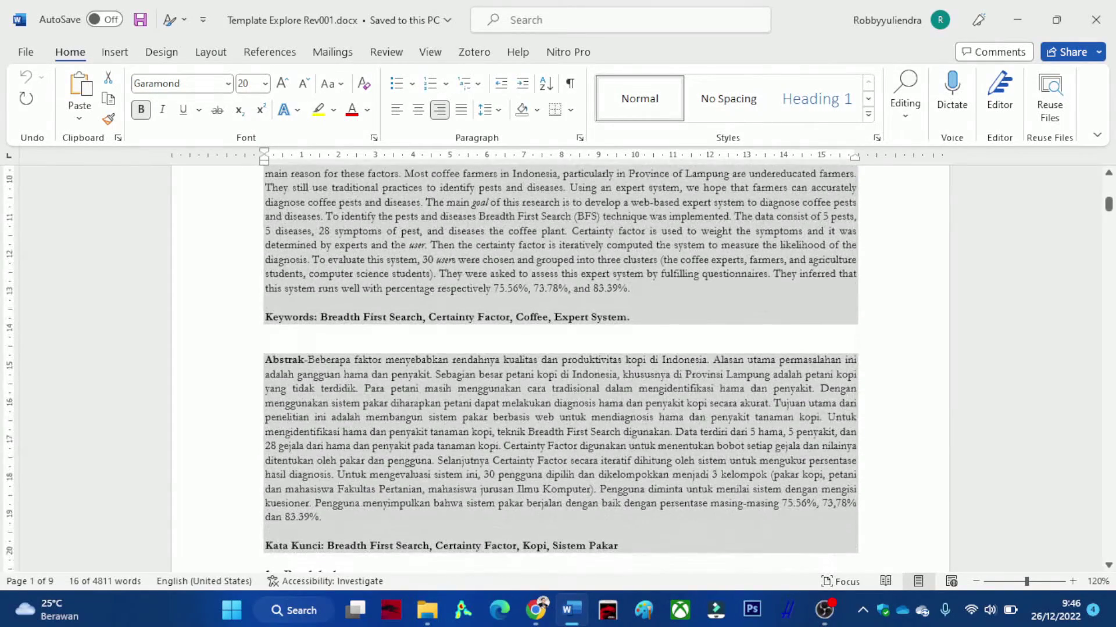
left_click_drag(307, 361, 325, 517)
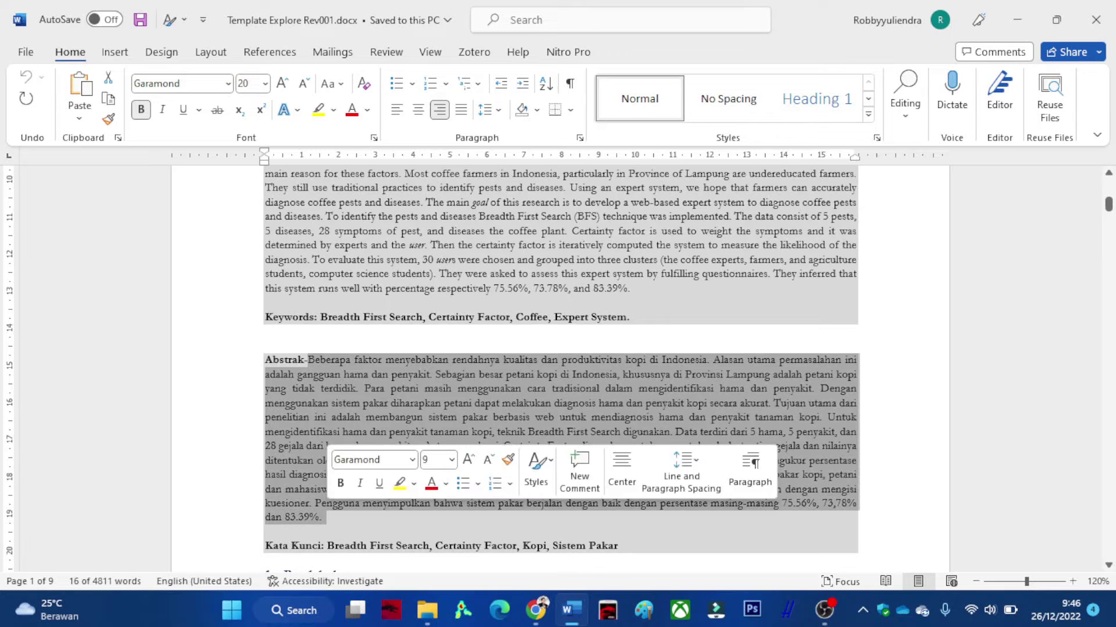
key("alt+Tab")
left_click(259, 160)
key("ctrl+v")
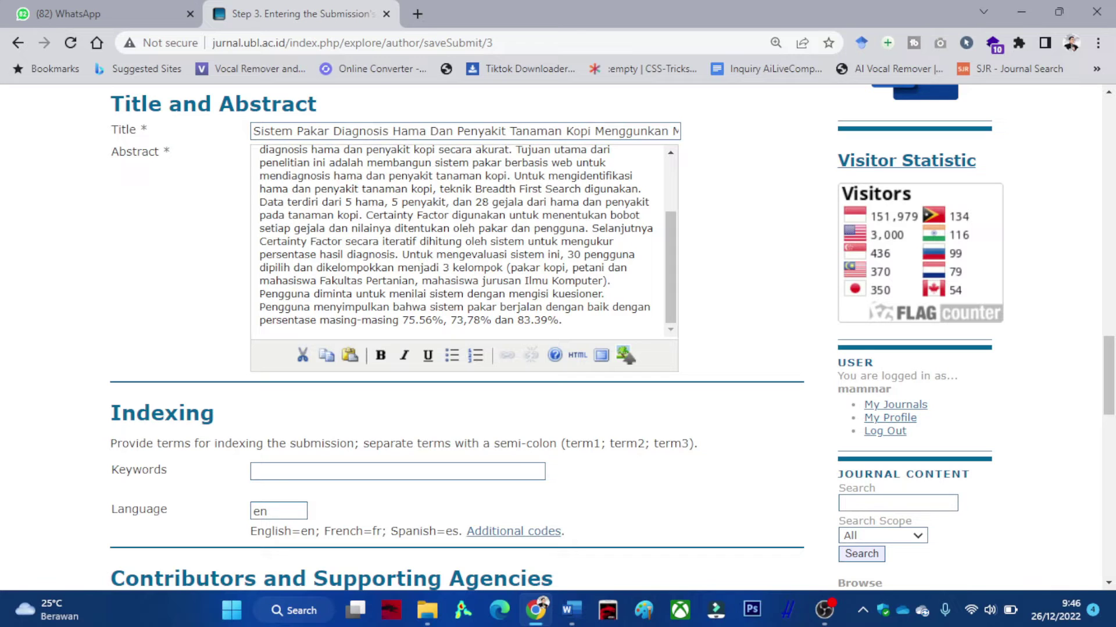
key("ctrl+shift+Left")
key("ctrl+shift+Left")
key("ctrl+shift+Left")
key("ctrl+shift+Left")
key("BackSpace")
scroll(456, 241, "up", 5)
scroll(456, 241, "down", 2)
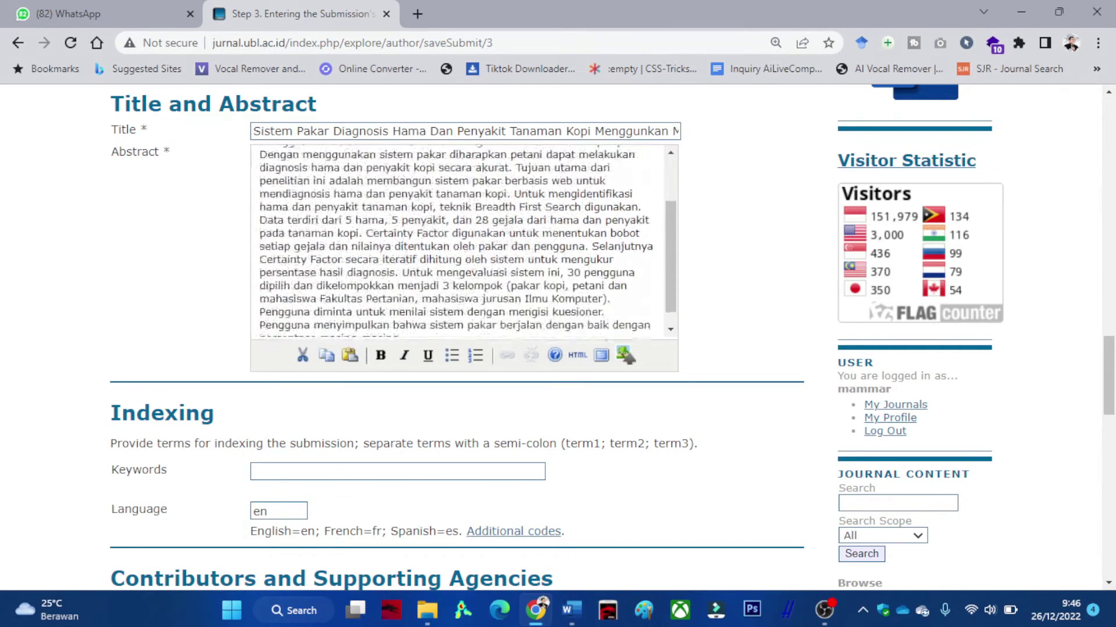
scroll(456, 241, "down", 5)
Paste the Kata Kunci keywords from the Word manuscript into the Keywords field.
left_click(349, 306)
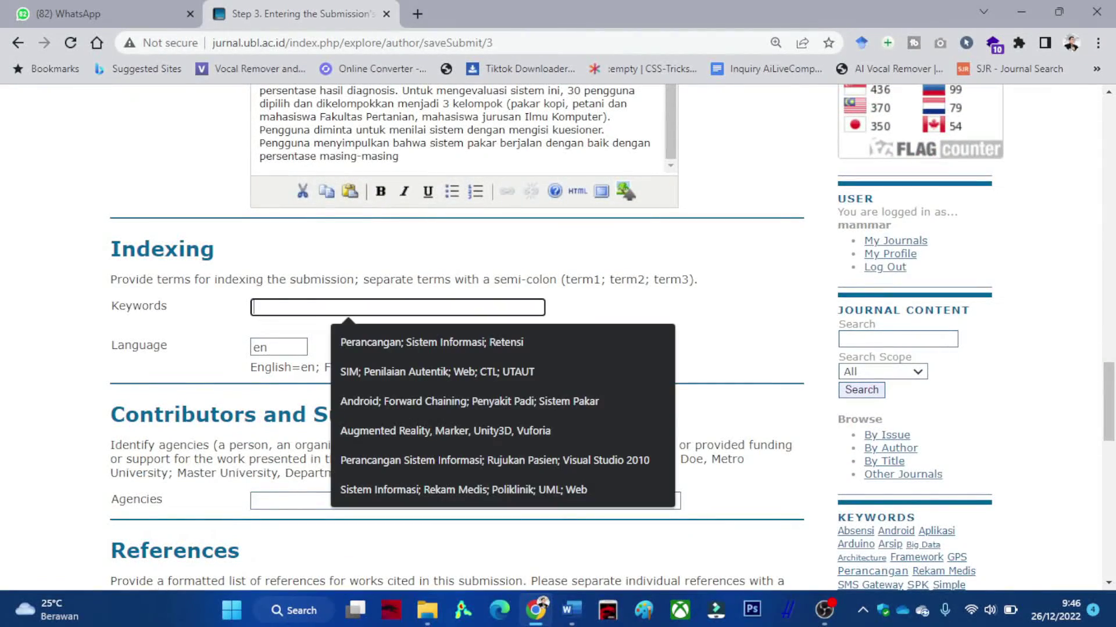
key("alt+Tab")
scroll(560, 371, "down", 2)
left_click_drag(624, 452, 326, 452)
key("ctrl+c")
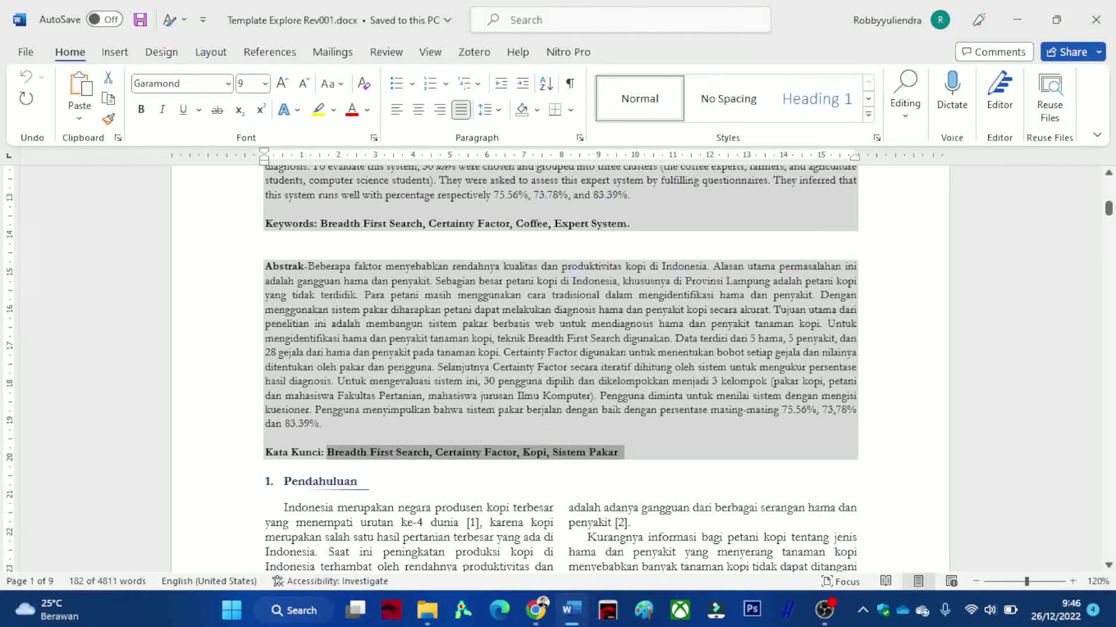
key("alt+Tab")
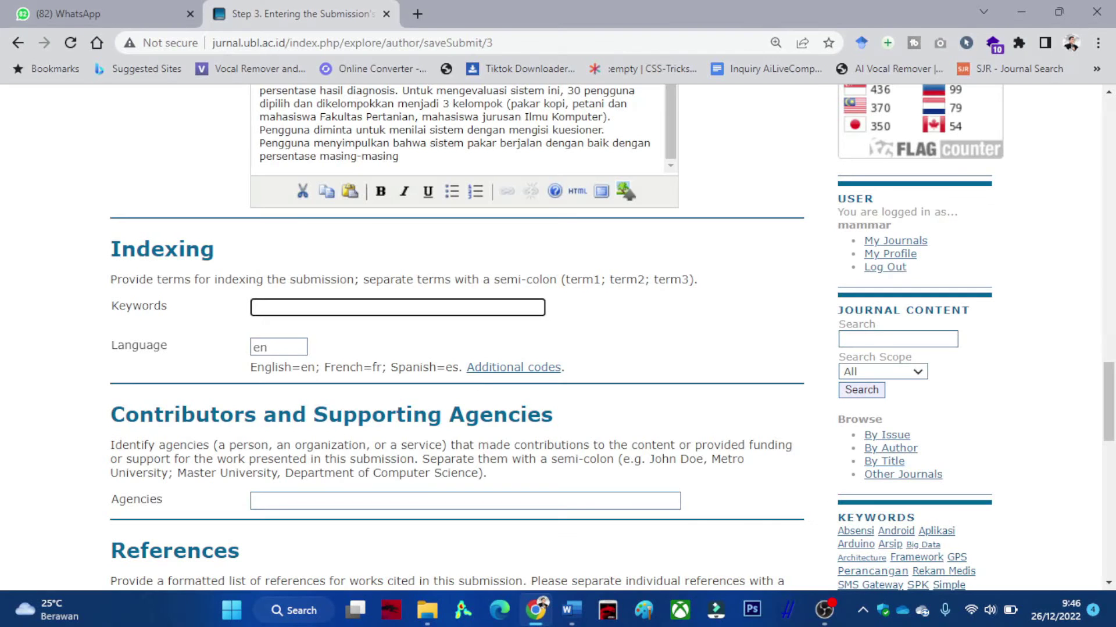
key("ctrl+v")
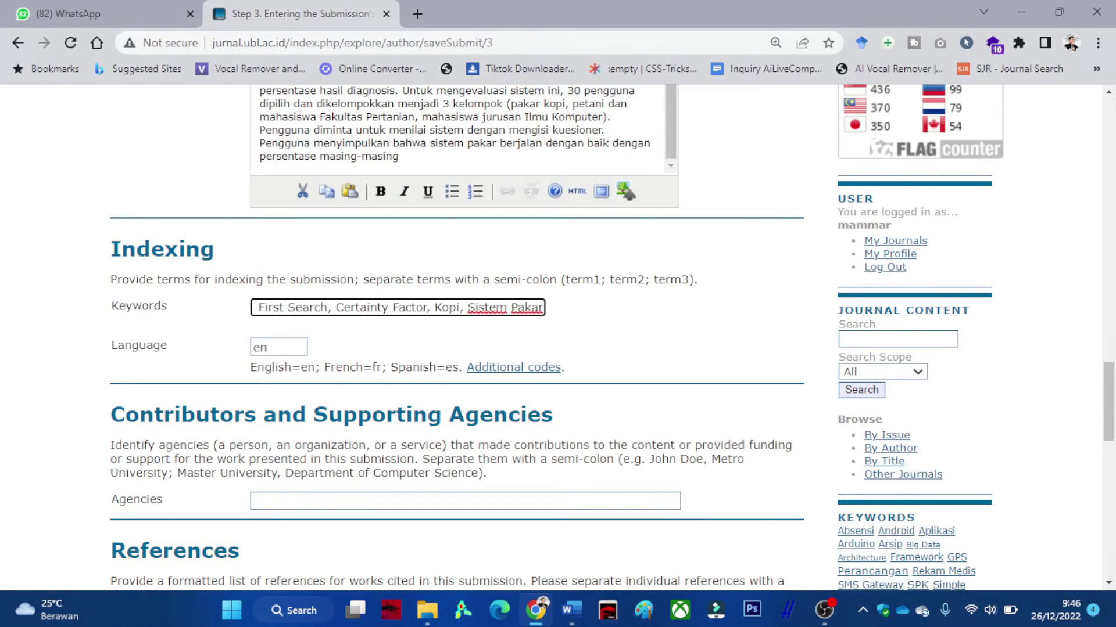
type("t")
type("Bread")
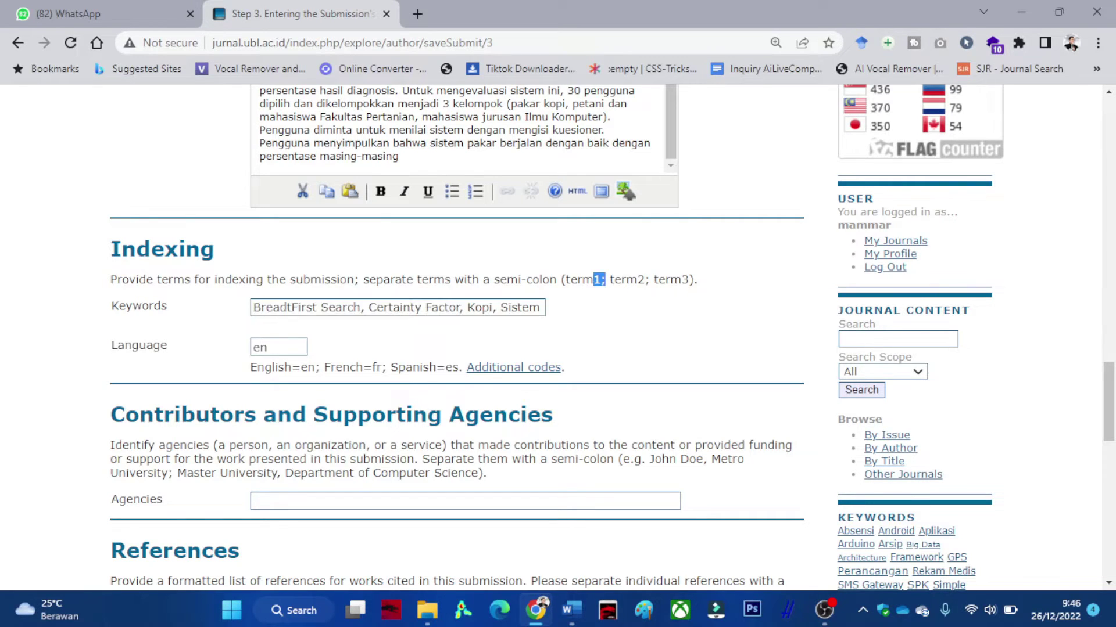
left_click_drag(606, 279, 564, 367)
Replace the commas after Search, Factor and Kopi with semicolons and clear the Language code en.
left_click(365, 307)
key("BackSpace")
type(";")
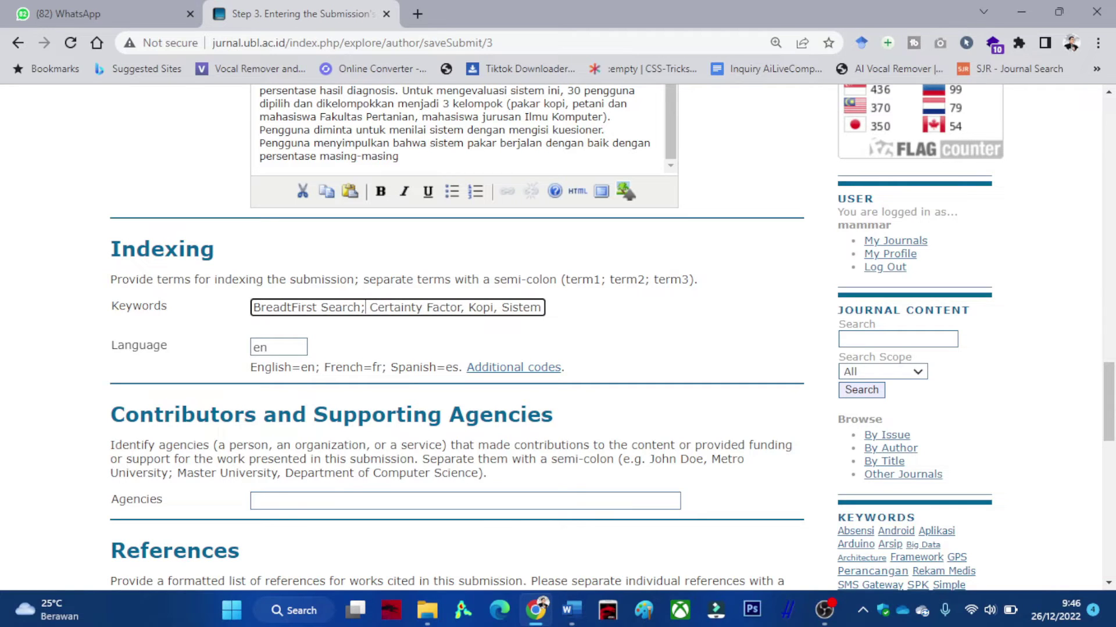
left_click(463, 307)
key("BackSpace")
type(";")
left_click(495, 307)
key("BackSpace")
type(";")
key("Right")
key("Right")
key("Right")
key("Right")
key("Right")
key("Right")
key("Right")
key("Right")
key("Right")
key("Right")
key("Right")
key("Right")
key("Right")
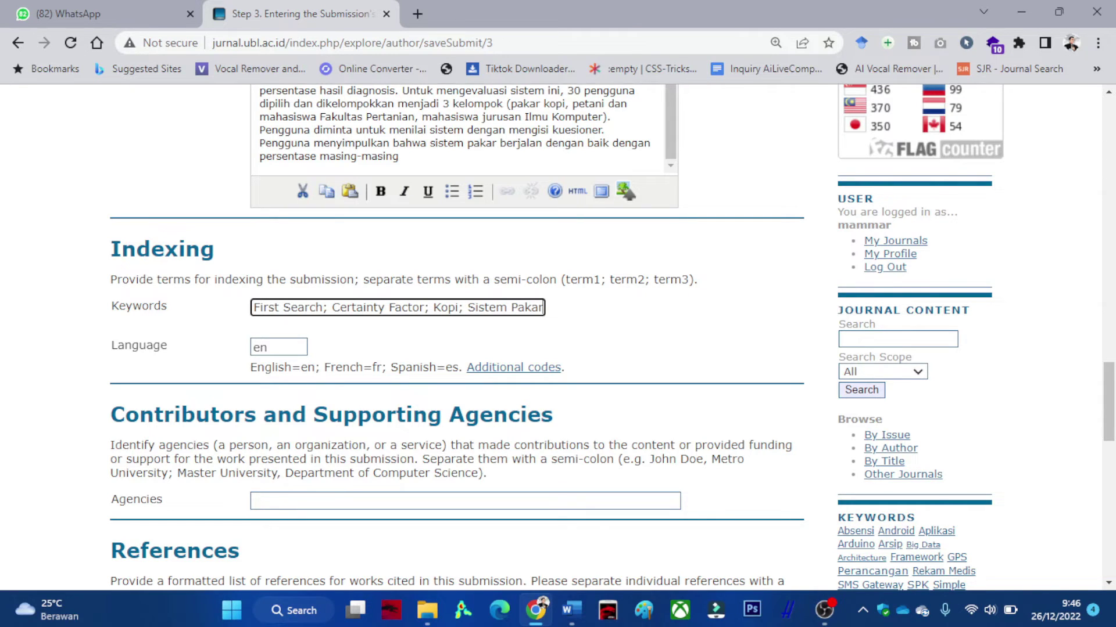
key("Tab")
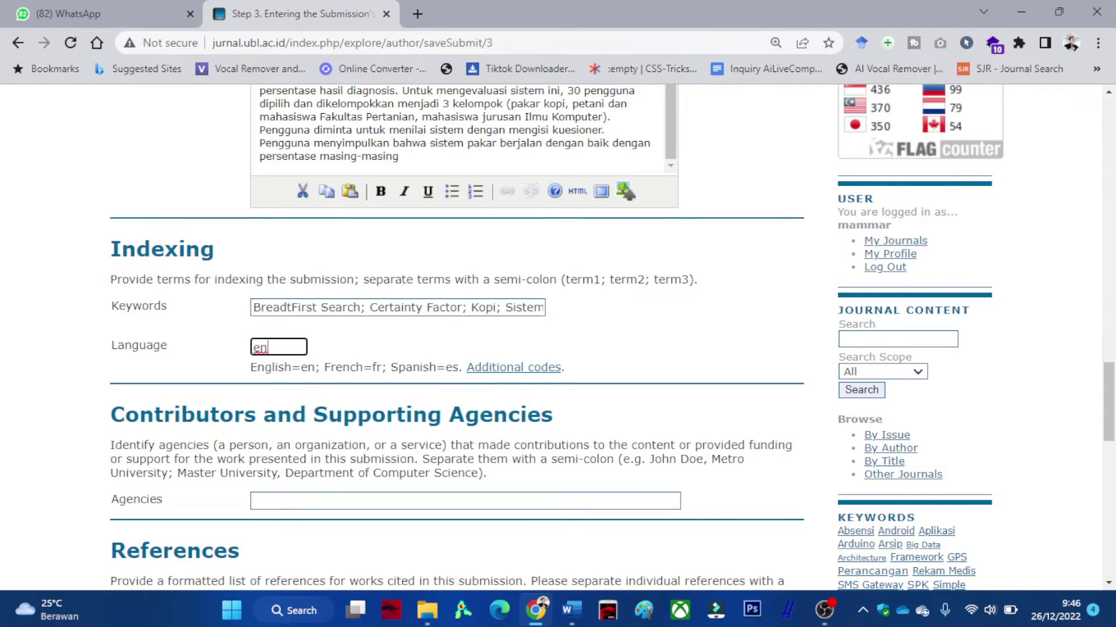
key("BackSpace")
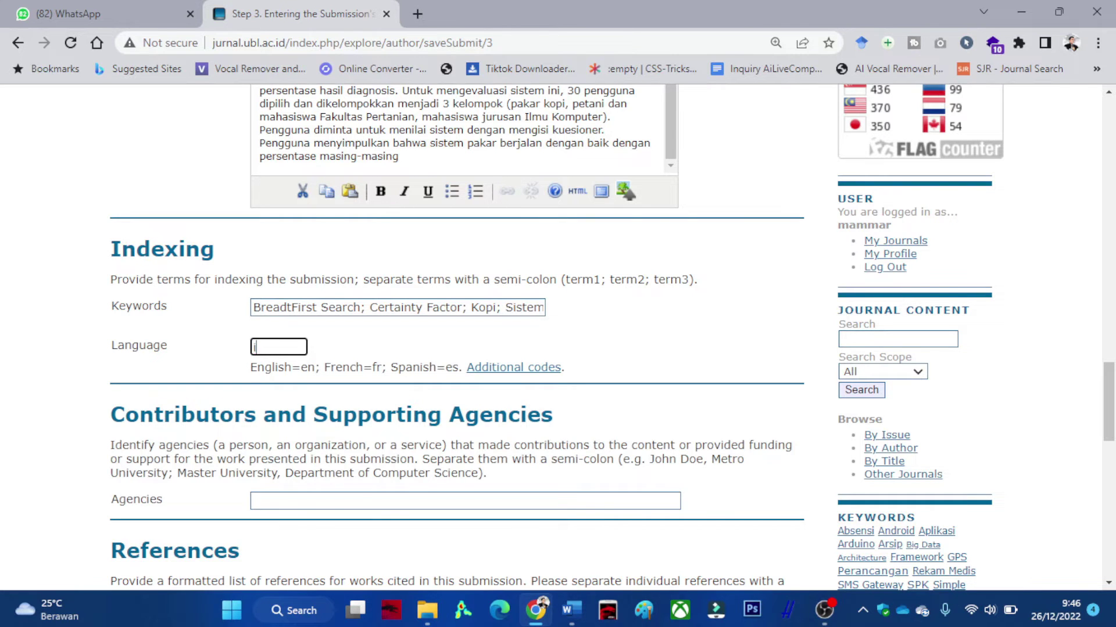